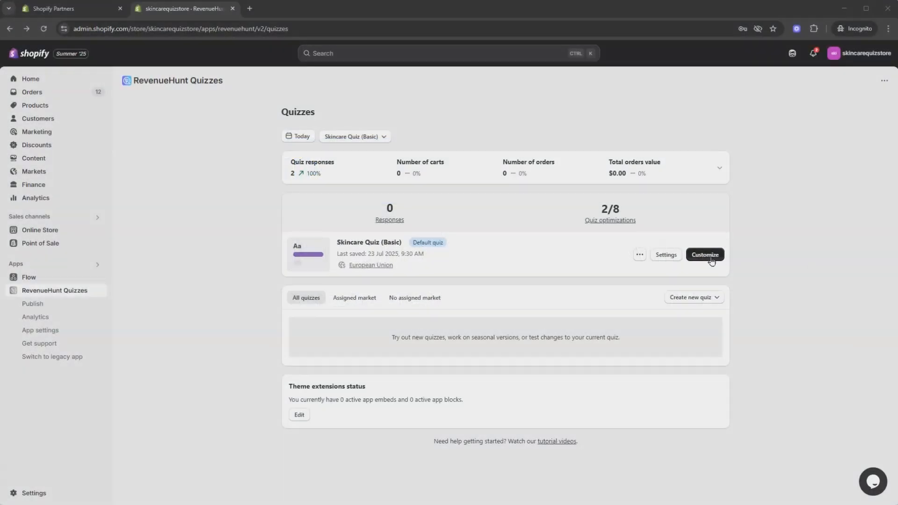
# Step: Check the Email block in question Q11 of Skincare Quiz (Basic) and the available email question and block types, then close the quiz builder
pyautogui.click(709, 256)
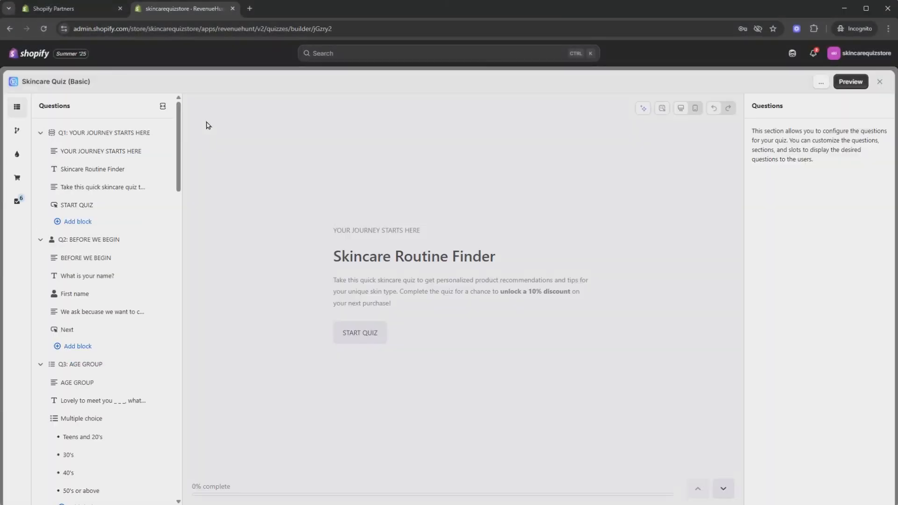
pyautogui.scroll(-20, 91, 180)
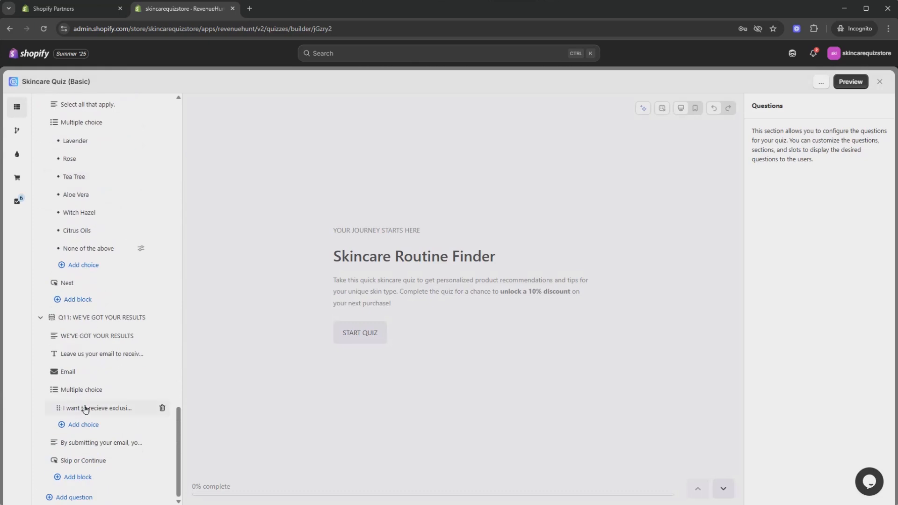
pyautogui.click(85, 377)
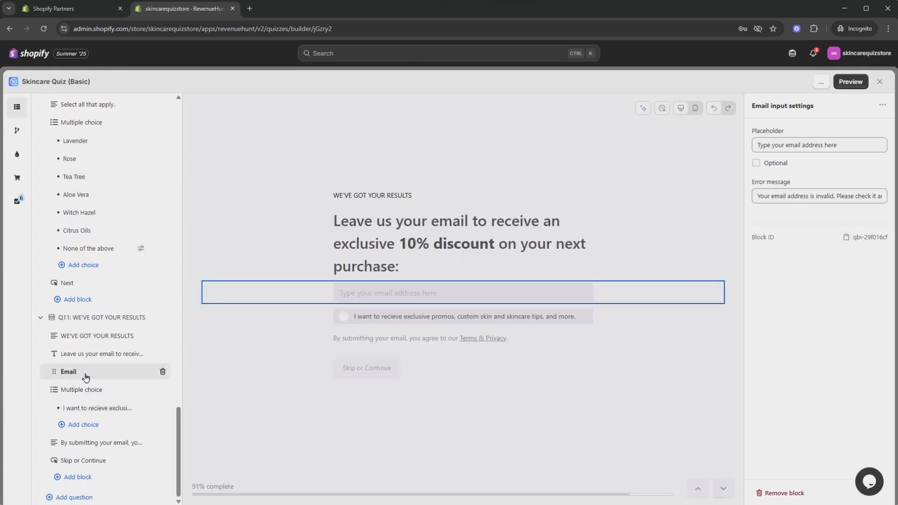
pyautogui.click(100, 499)
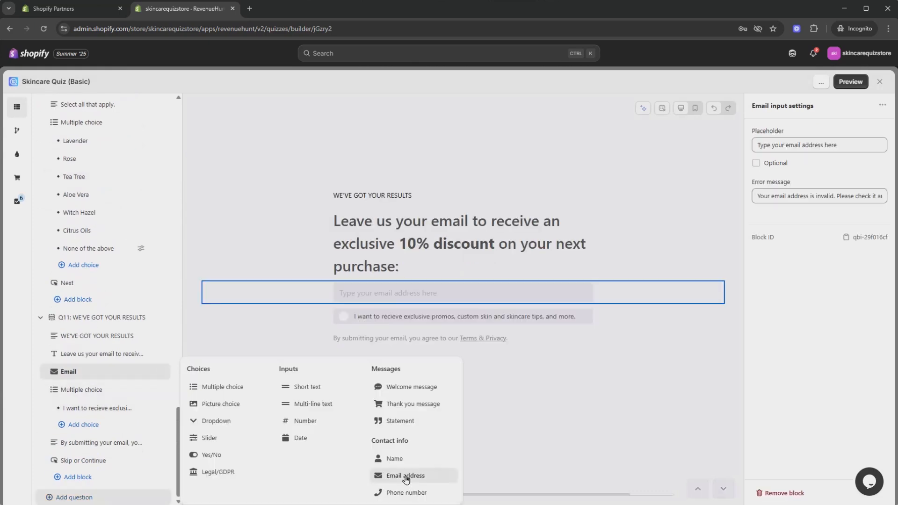
pyautogui.click(91, 477)
pyautogui.click(94, 478)
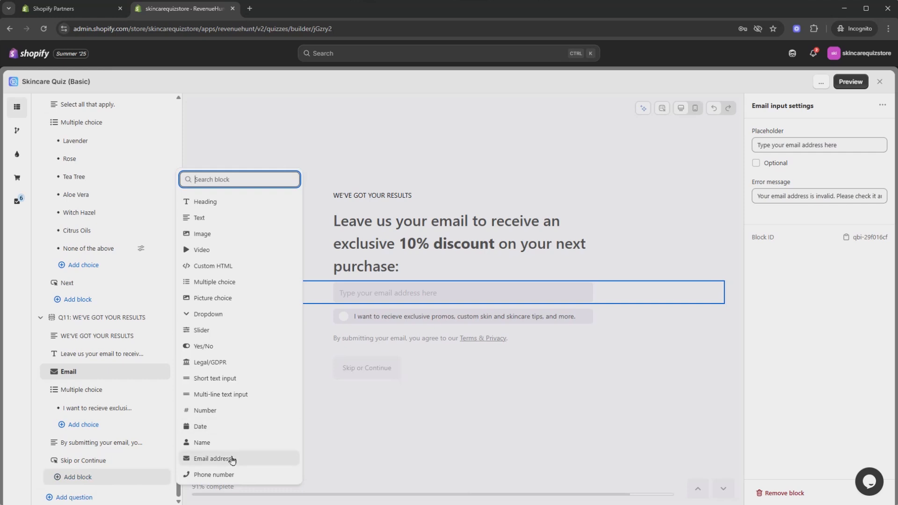
pyautogui.click(17, 352)
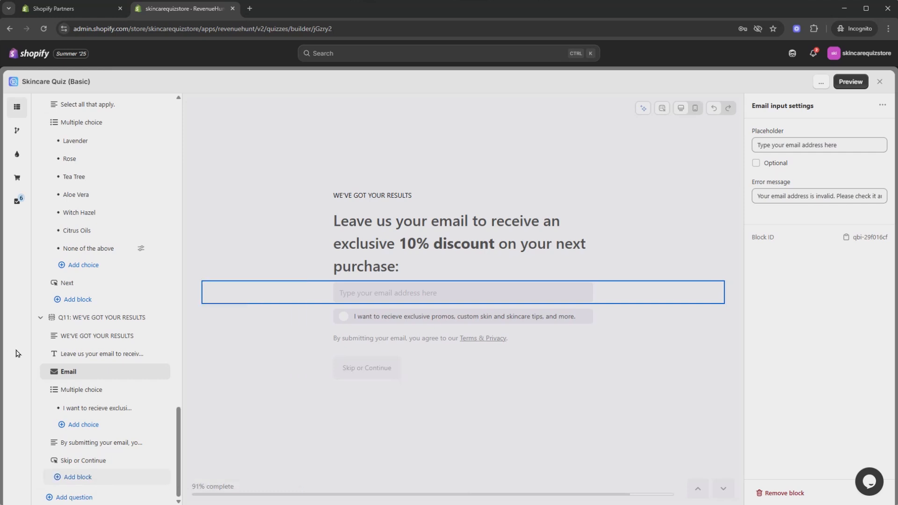
pyautogui.click(879, 82)
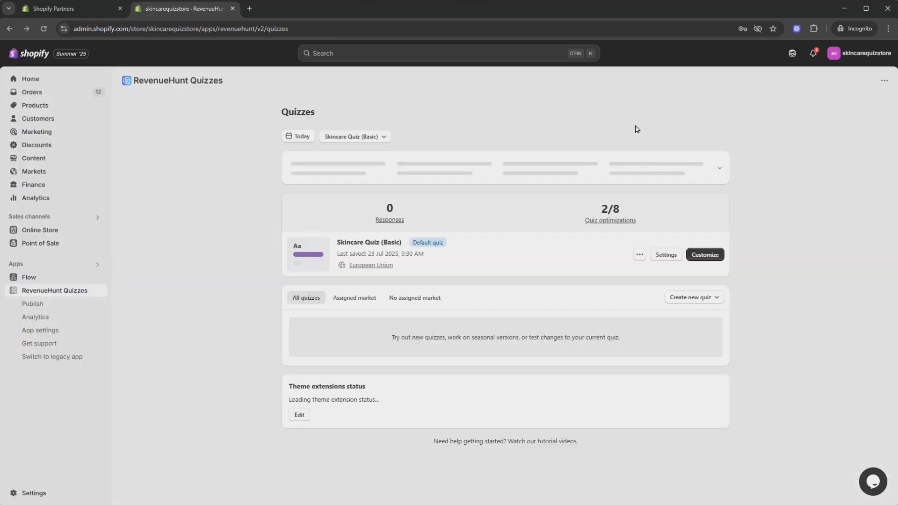
# Step: Enable sending an email when someone completes the quiz in the Emails to respondents settings of Skincare Quiz (Basic)
pyautogui.click(666, 256)
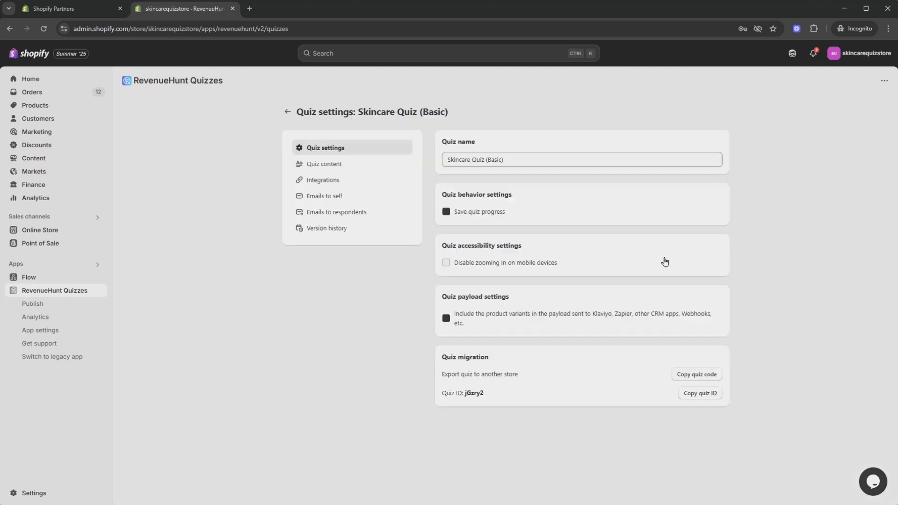
pyautogui.click(343, 216)
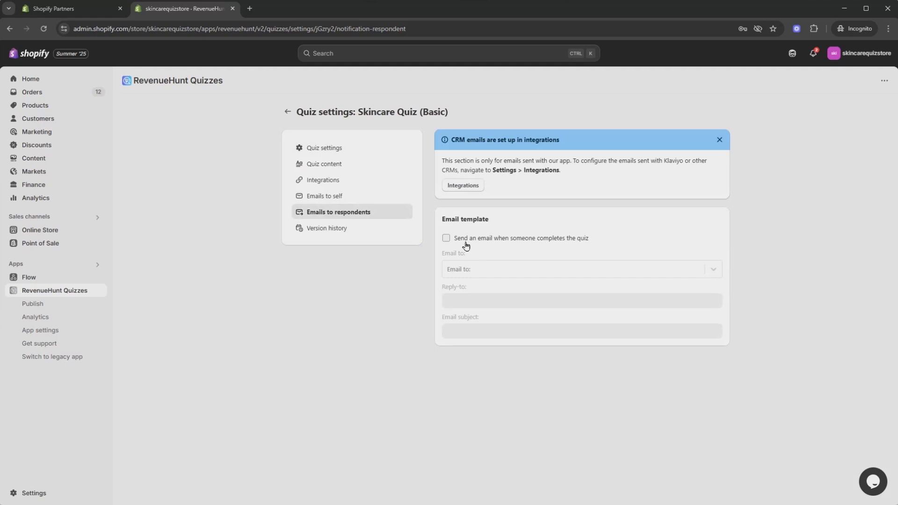
pyautogui.click(447, 239)
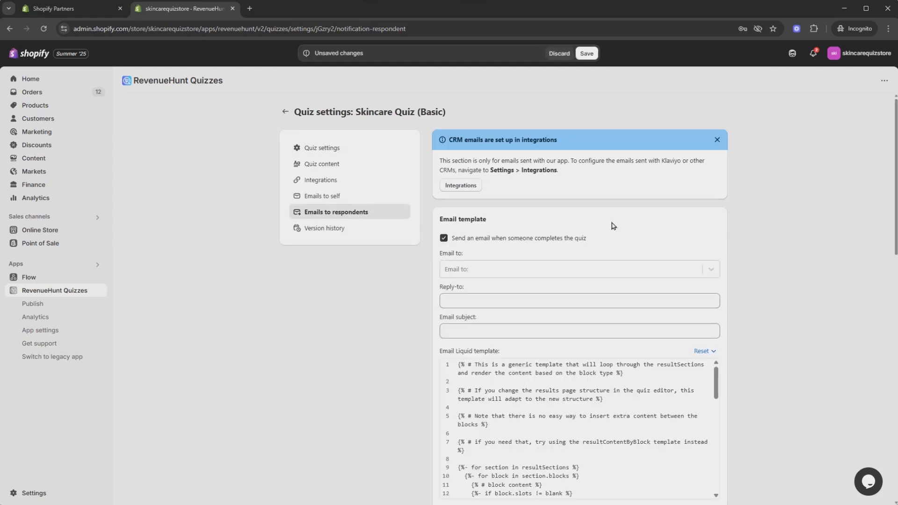
# Step: Review the email template and preview, and set the recipient to Q11: WE'VE GOT YOUR RESULTS - #1 [email]
pyautogui.scroll(-10, 759, 232)
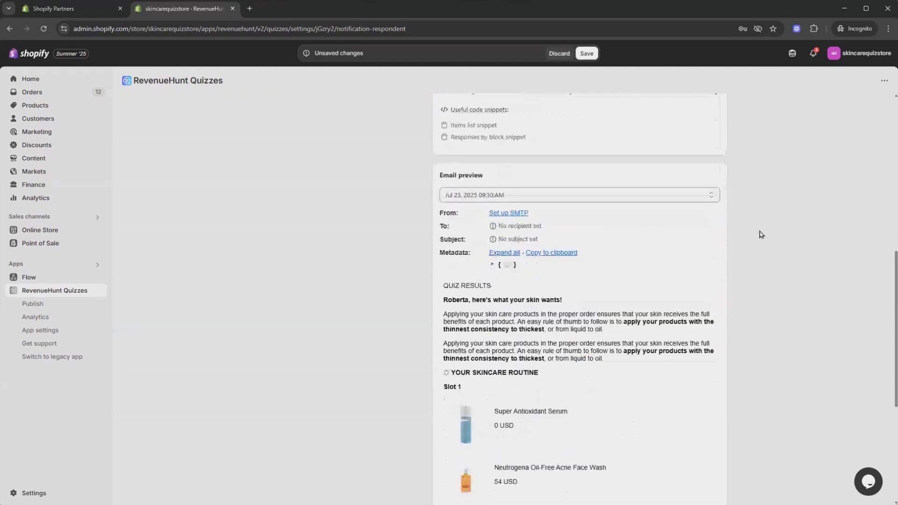
pyautogui.scroll(10, 759, 235)
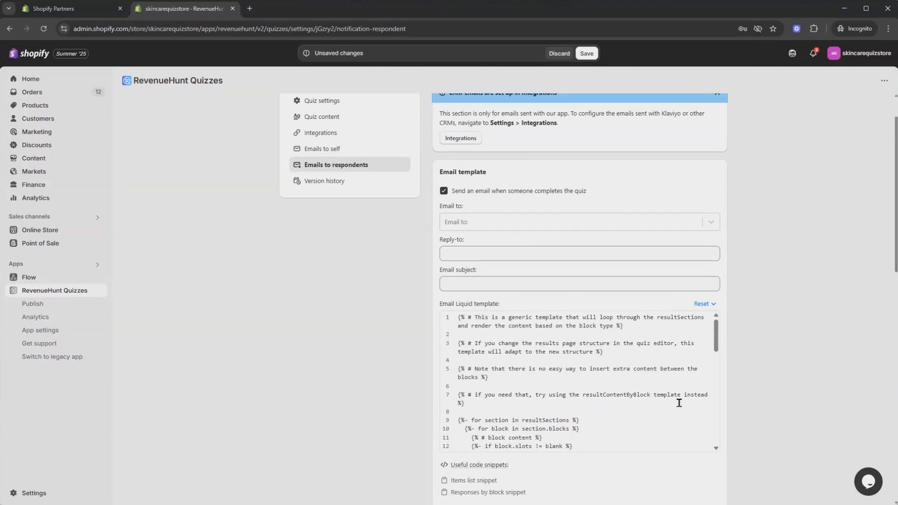
pyautogui.scroll(-8, 739, 251)
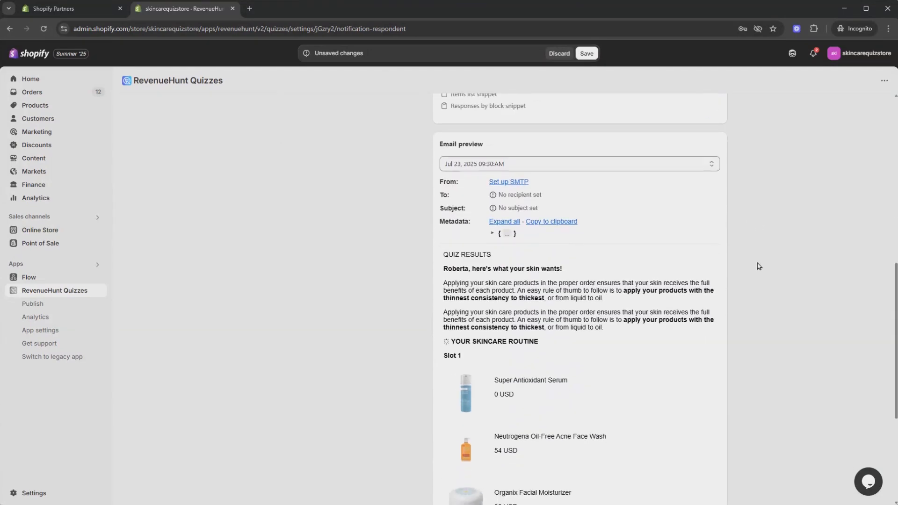
pyautogui.scroll(-1, 759, 266)
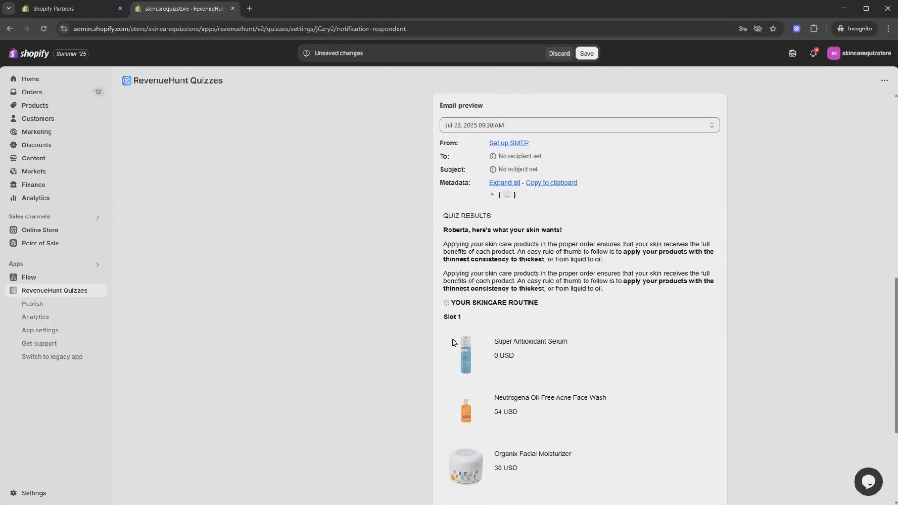
pyautogui.scroll(10, 453, 342)
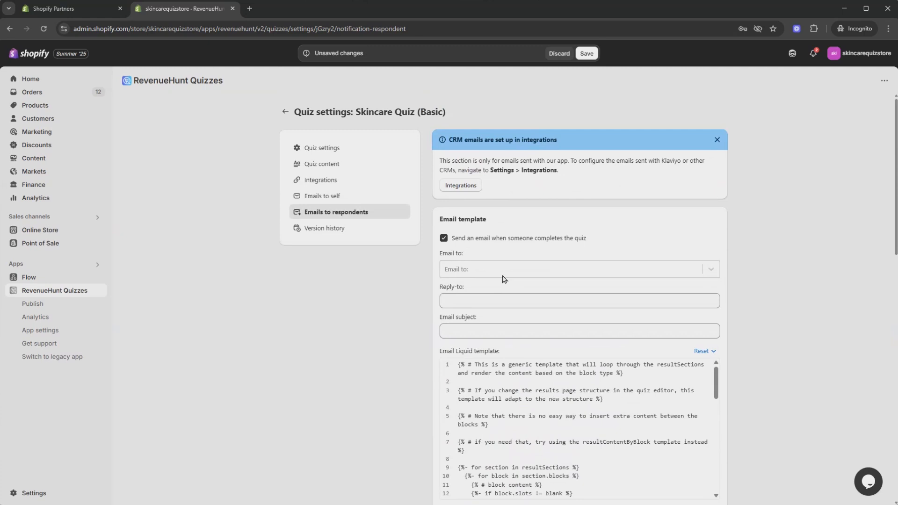
pyautogui.click(519, 269)
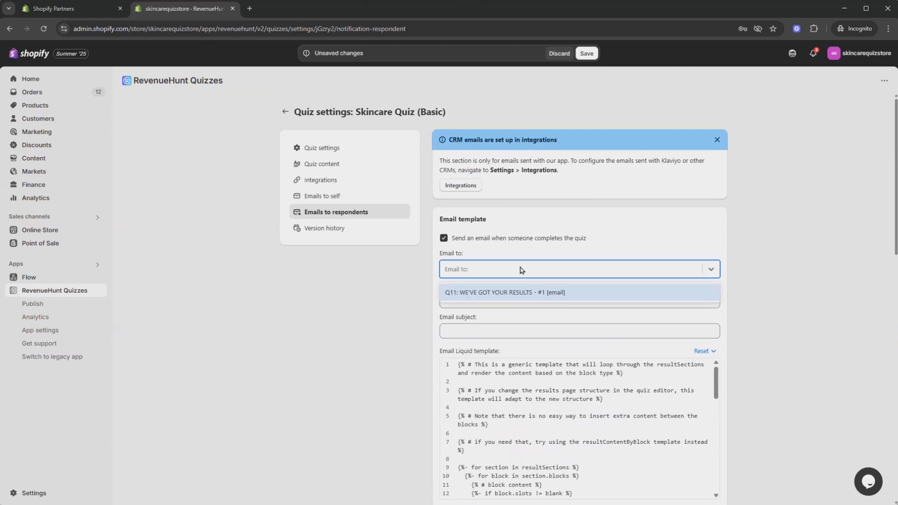
pyautogui.click(536, 293)
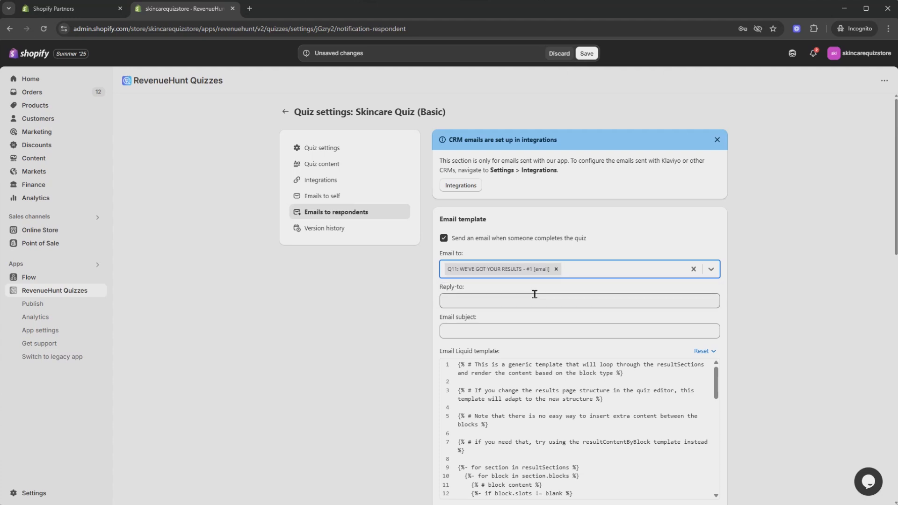
# Step: Enter the reply-to email address and set the email subject to "Your Quiz Results"
pyautogui.scroll(-2, 561, 262)
pyautogui.click(506, 209)
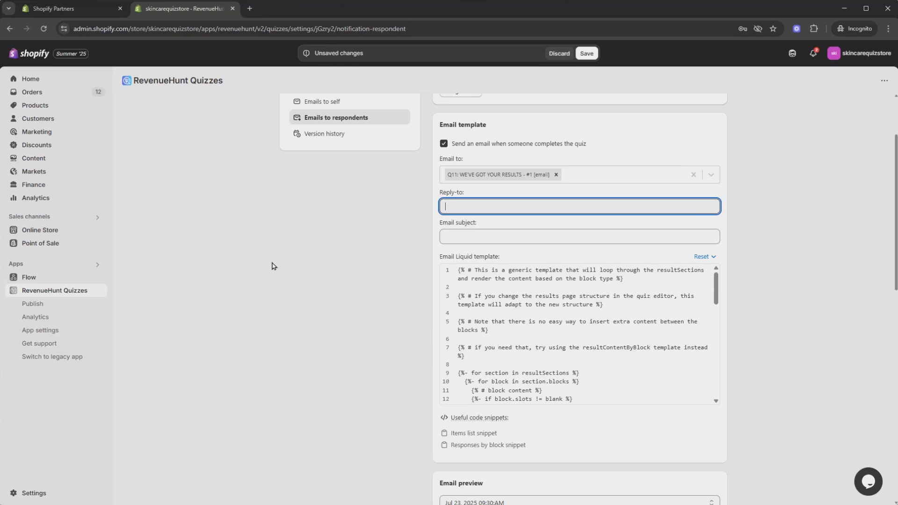
pyautogui.hotkey('ctrl', 'v')
pyautogui.scroll(2, 351, 309)
pyautogui.click(467, 332)
pyautogui.scroll(-1, 374, 341)
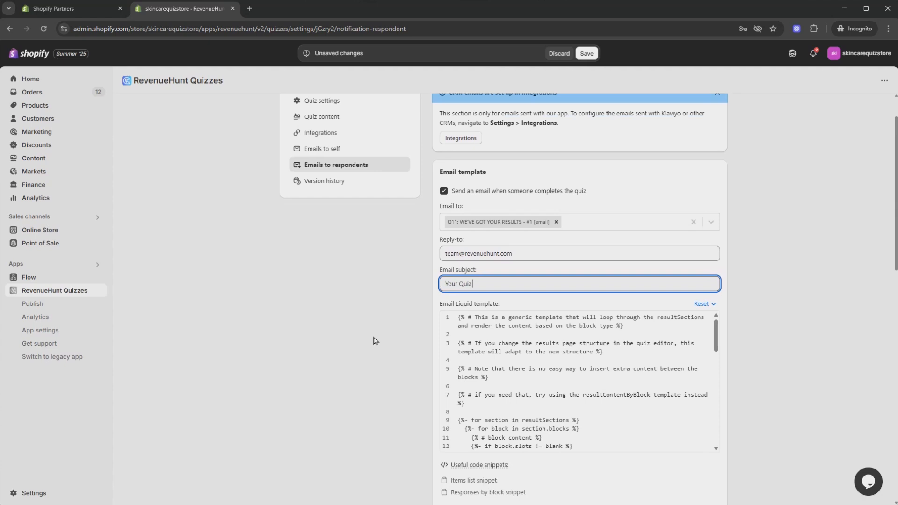
# Step: Examine the Liquid template code and the email preview, including the result texts and recommended products
pyautogui.scroll(-3, 504, 361)
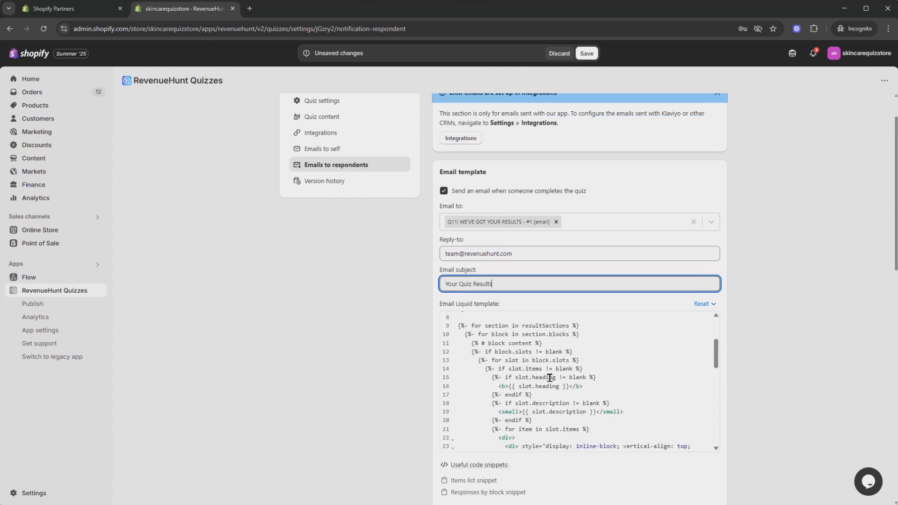
pyautogui.scroll(3, 505, 361)
pyautogui.scroll(-2, 798, 256)
pyautogui.scroll(-8, 600, 305)
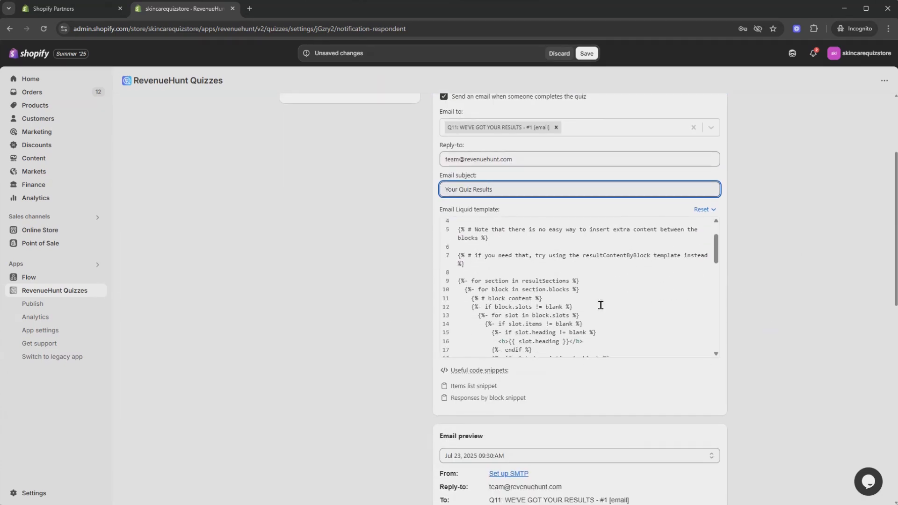
pyautogui.scroll(-4, 795, 299)
pyautogui.scroll(-5, 796, 298)
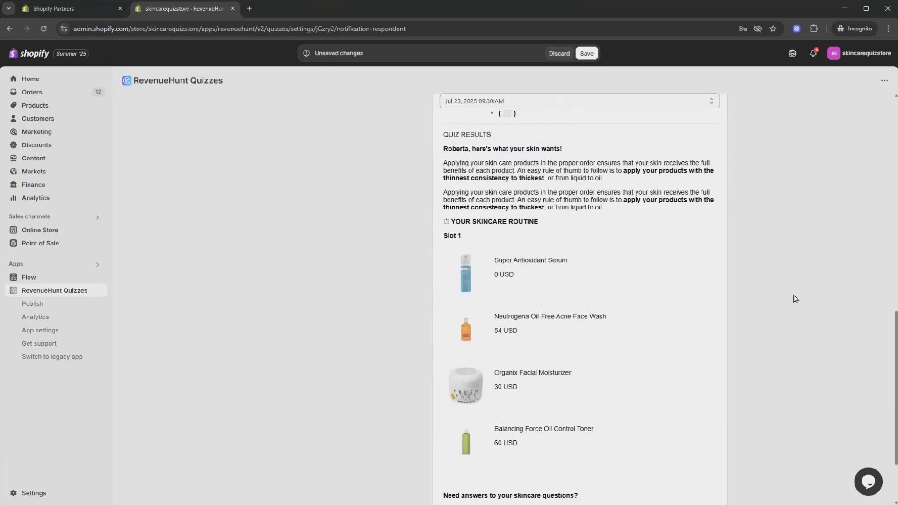
pyautogui.scroll(1, 602, 299)
pyautogui.scroll(-2, 603, 300)
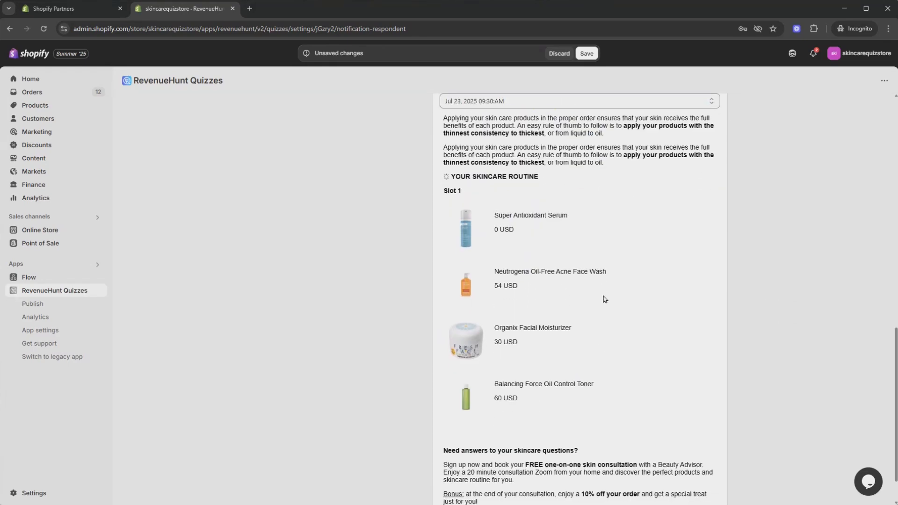
pyautogui.scroll(2, 608, 305)
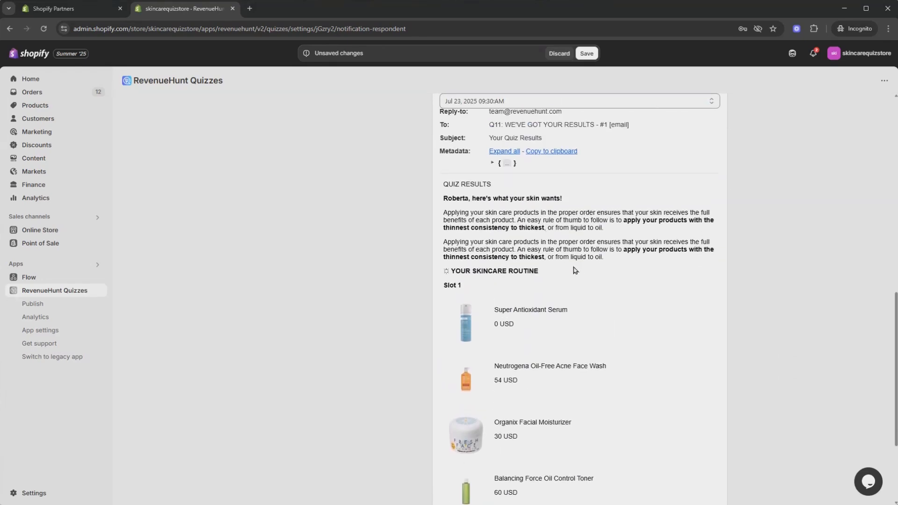
pyautogui.scroll(-3, 574, 269)
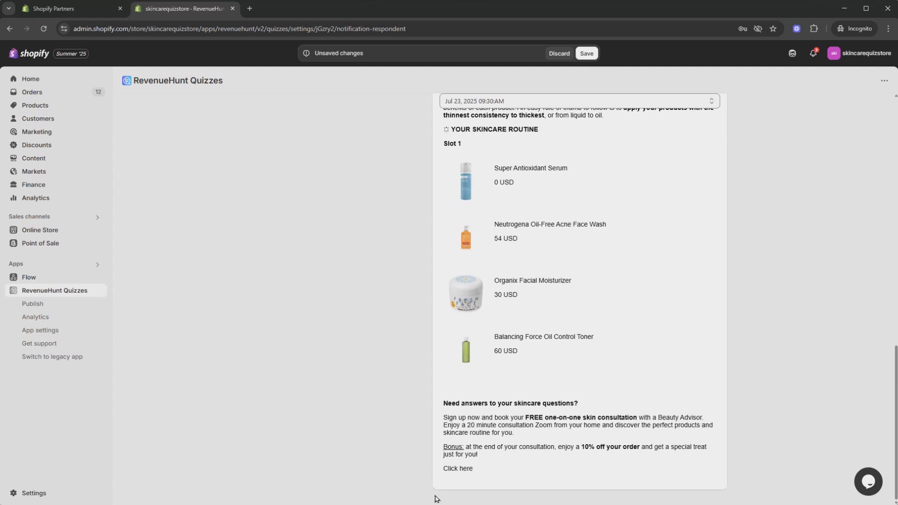
pyautogui.scroll(15, 538, 440)
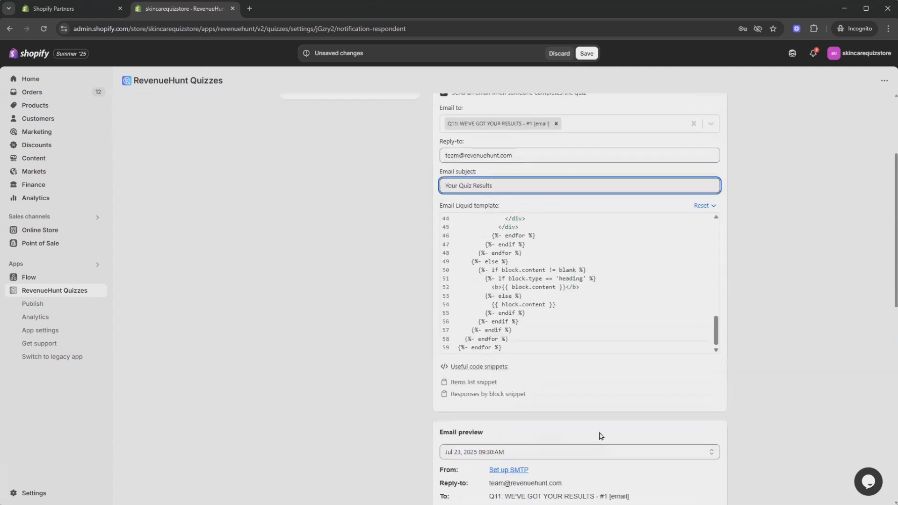
pyautogui.scroll(2, 600, 436)
pyautogui.scroll(-2, 599, 435)
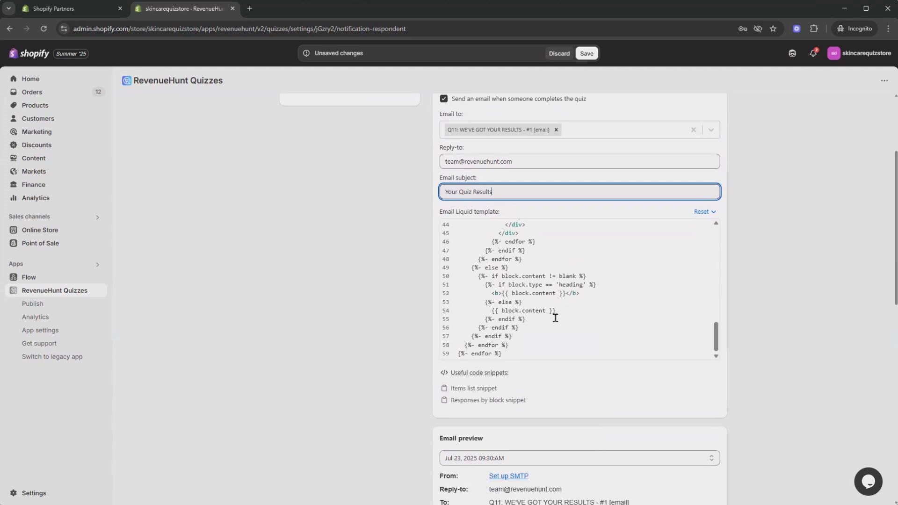
# Step: Inspect the email preview's metadata, including the answersByBlock, recommendationsBySlot and resultSections entries
pyautogui.scroll(-6, 555, 318)
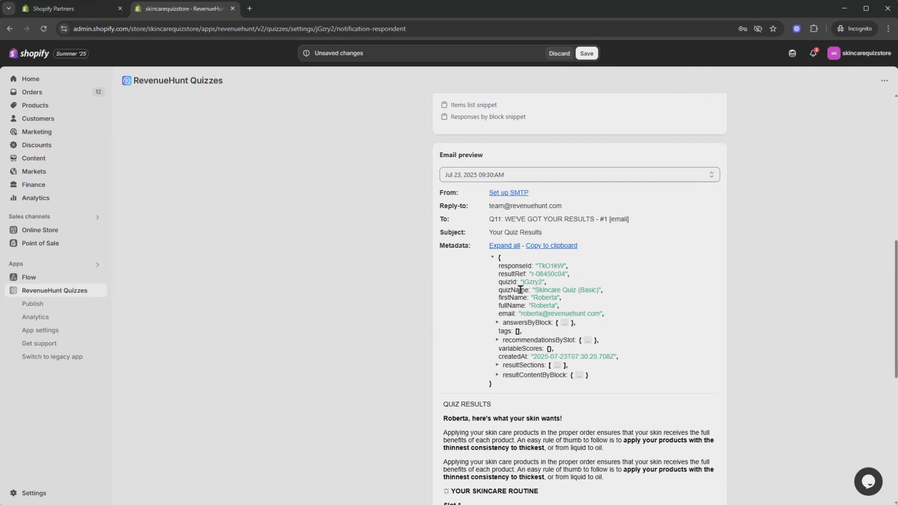
pyautogui.click(498, 323)
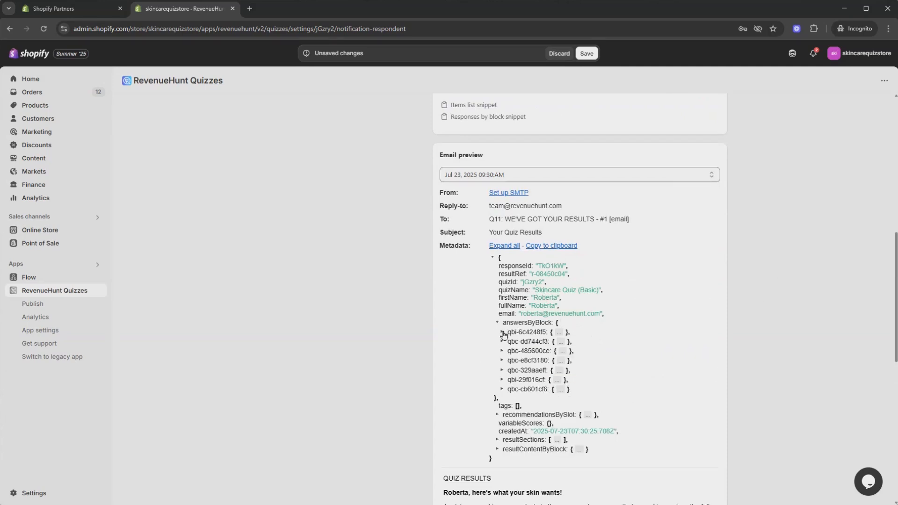
pyautogui.click(502, 342)
pyautogui.click(502, 342)
pyautogui.scroll(-2, 546, 359)
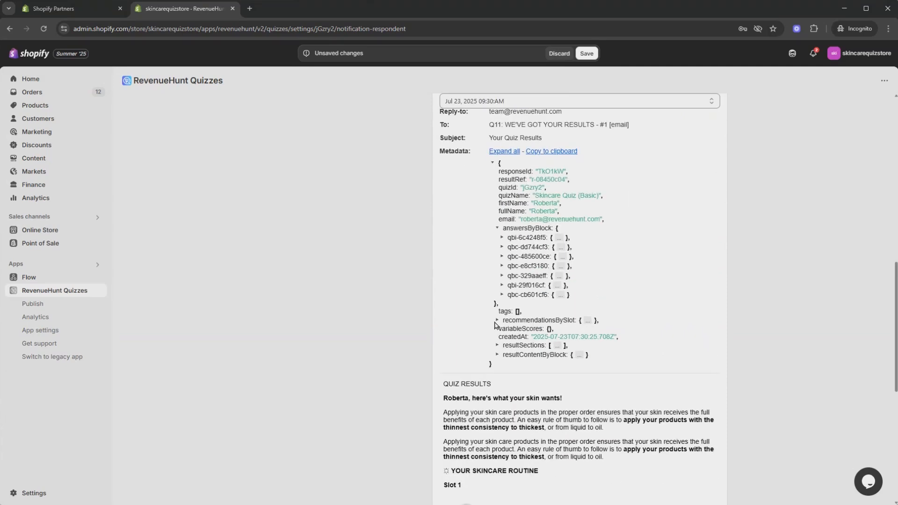
pyautogui.click(497, 321)
pyautogui.click(501, 330)
pyautogui.click(506, 339)
pyautogui.click(506, 340)
pyautogui.click(497, 321)
pyautogui.click(497, 346)
pyautogui.click(502, 354)
pyautogui.click(507, 373)
pyautogui.click(507, 373)
pyautogui.click(498, 345)
pyautogui.scroll(1, 499, 346)
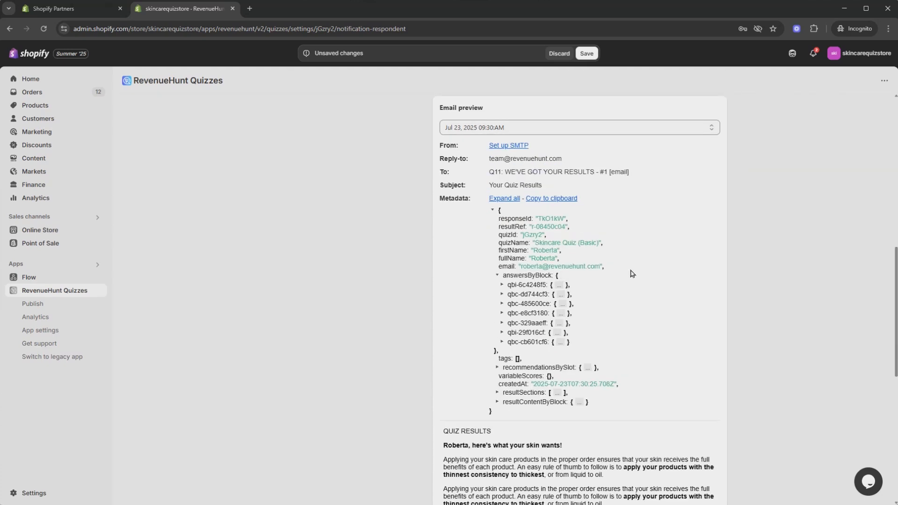
# Step: Insert the Responses by block snippet on new blank lines above the first comment of the email Liquid template
pyautogui.scroll(7, 770, 360)
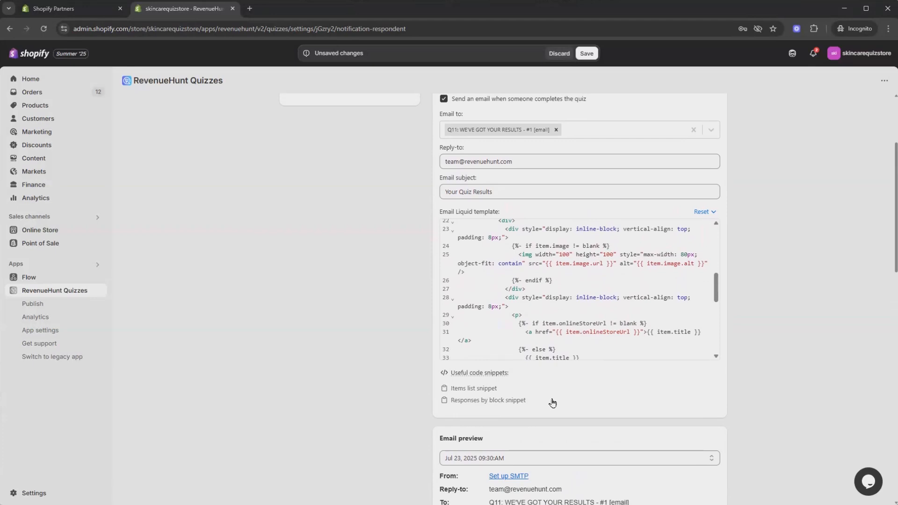
pyautogui.click(466, 404)
pyautogui.scroll(5, 525, 316)
pyautogui.click(457, 224)
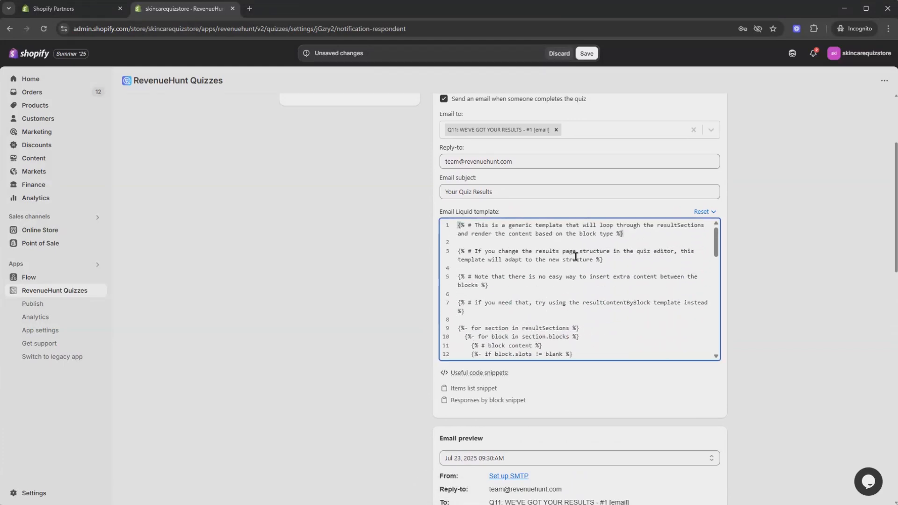
pyautogui.press('Return')
pyautogui.press('Return')
pyautogui.press('Return')
pyautogui.press('Return')
pyautogui.press('Return')
pyautogui.press('Return')
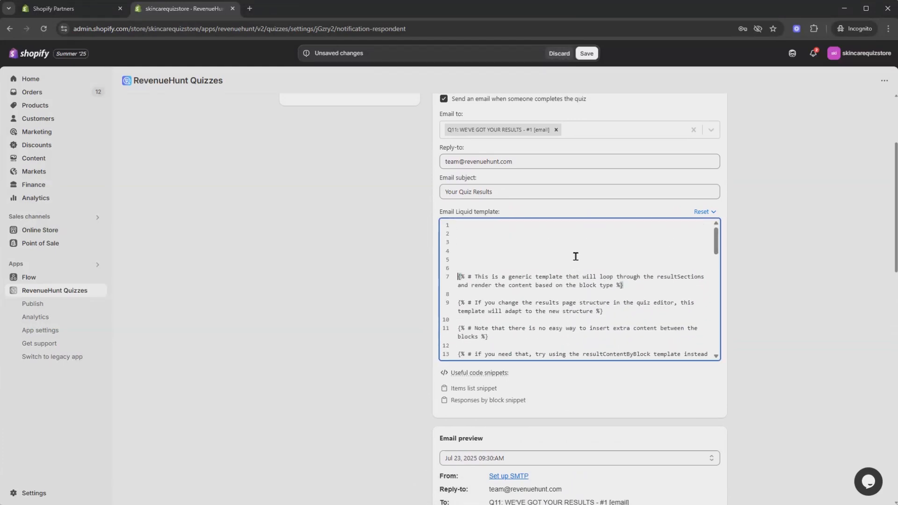
pyautogui.press('Up')
pyautogui.press('Up')
pyautogui.press('Up')
pyautogui.press('Up')
pyautogui.rightClick(477, 235)
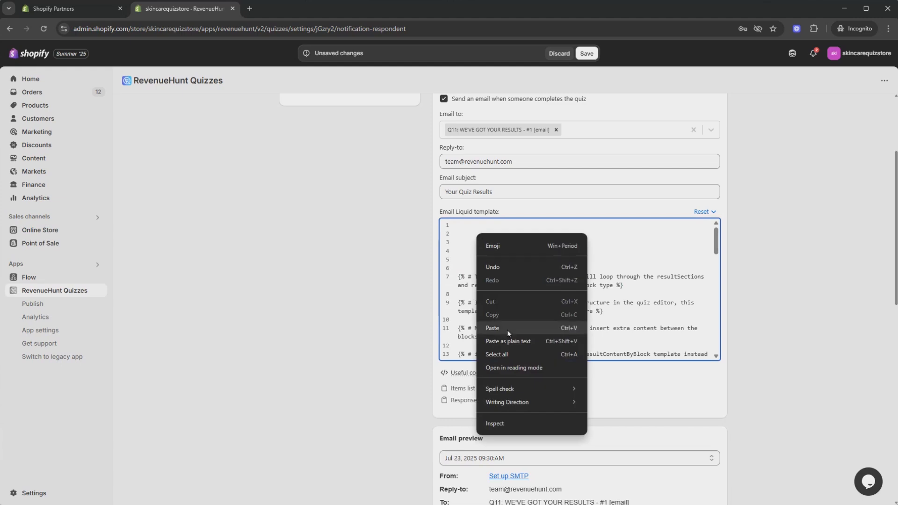
pyautogui.click(508, 330)
# Step: Examine the respondent's answers in the email preview and the inserted answersByBlock code in the Liquid template
pyautogui.scroll(-5, 794, 286)
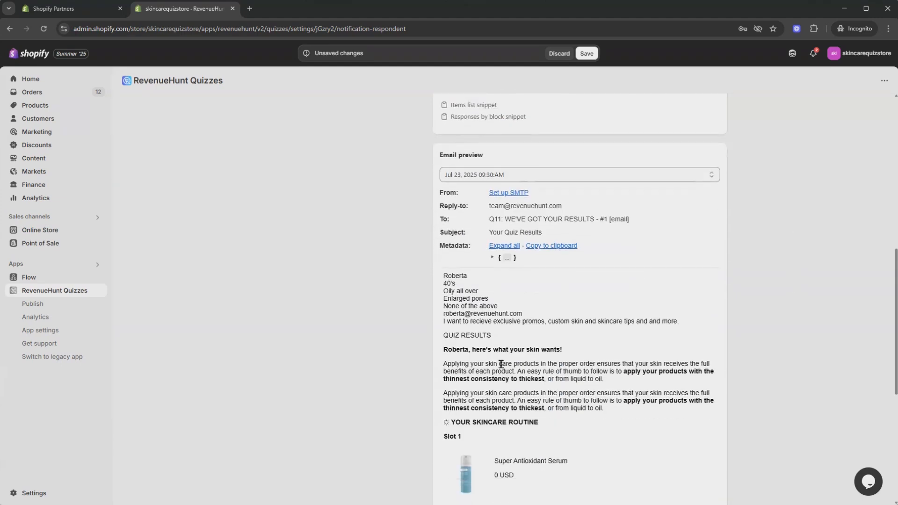
pyautogui.scroll(-1, 538, 337)
pyautogui.moveTo(672, 275); pyautogui.dragTo(423, 229)
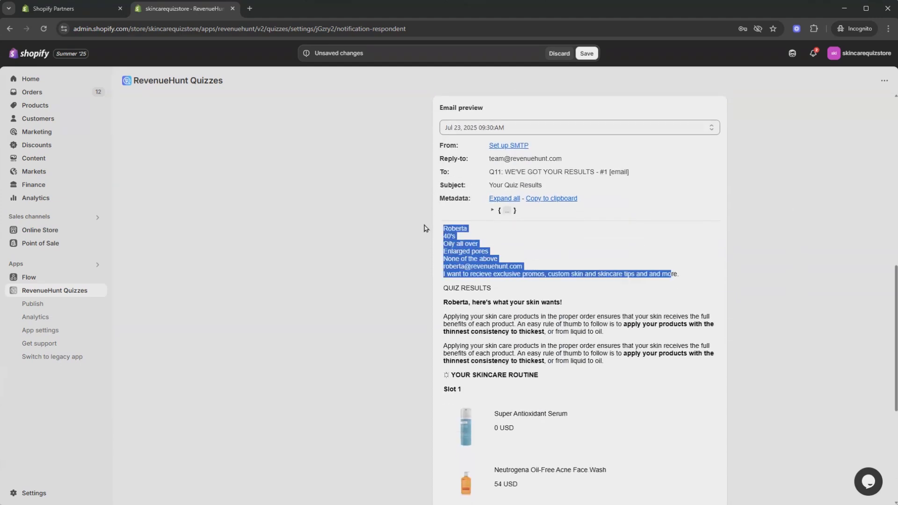
pyautogui.scroll(-2, 498, 315)
pyautogui.scroll(11, 548, 381)
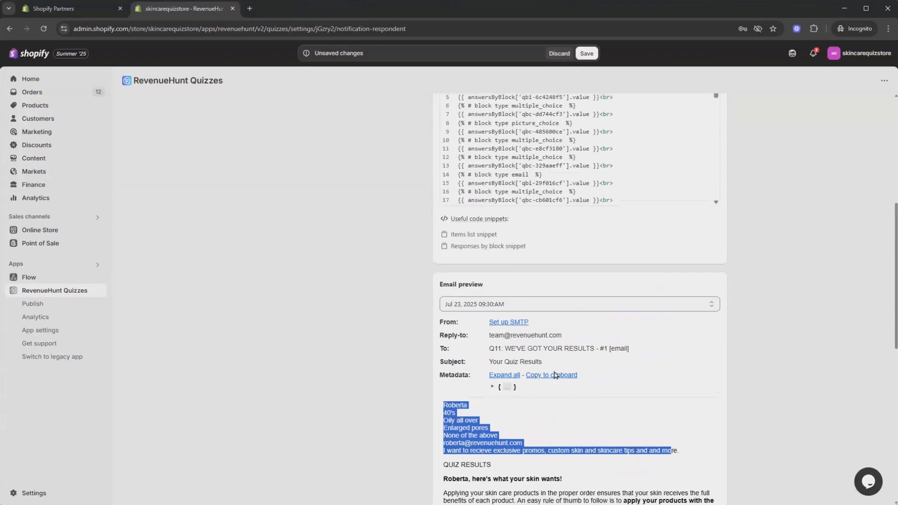
pyautogui.scroll(-9, 549, 318)
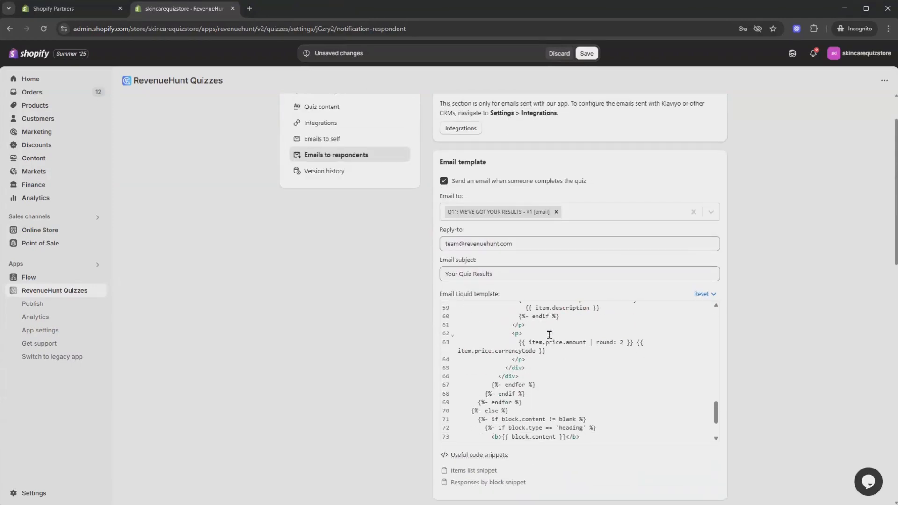
pyautogui.scroll(4, 579, 337)
# Step: Reset the email Liquid template to the Results page template
pyautogui.click(714, 295)
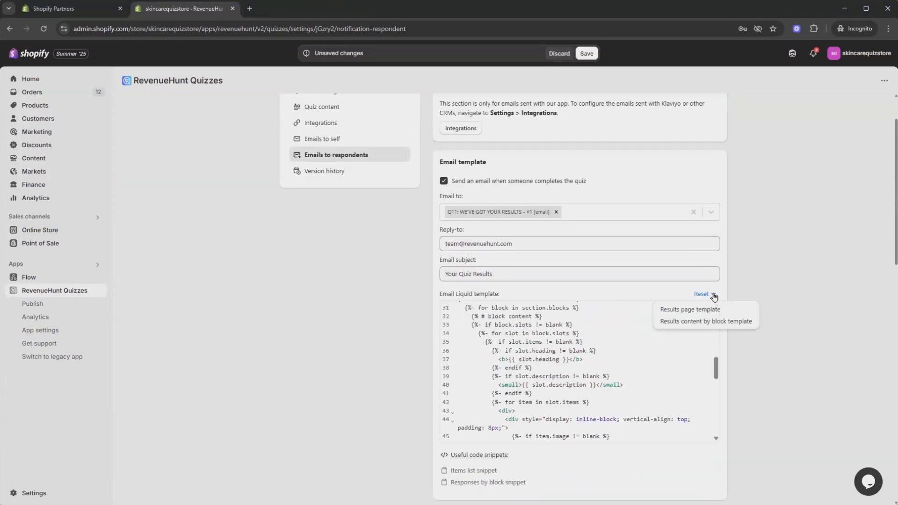
pyautogui.click(684, 310)
pyautogui.scroll(-10, 337, 352)
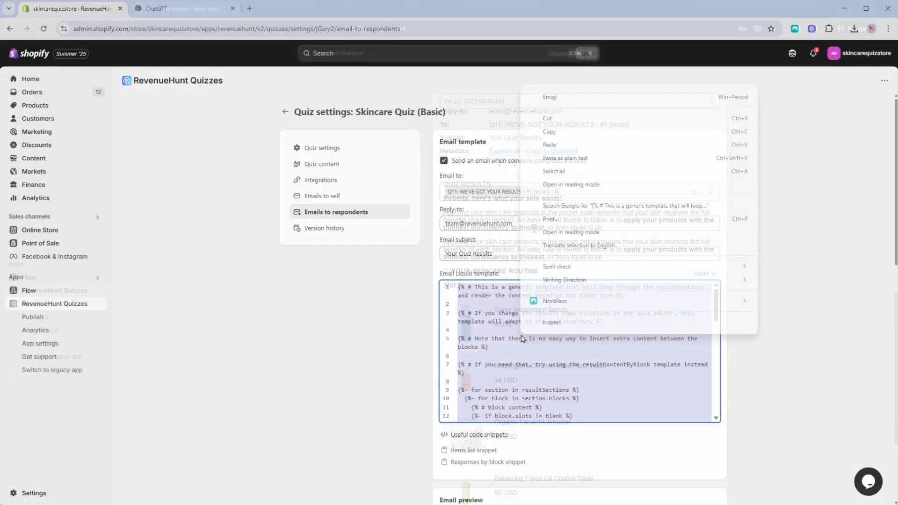
# Step: Copy the Liquid template code and send it to ChatGPT, asking it to style the email code to be more modern without breaking it
pyautogui.click(561, 160)
pyautogui.click(185, 8)
pyautogui.write('can you style this email liquid')
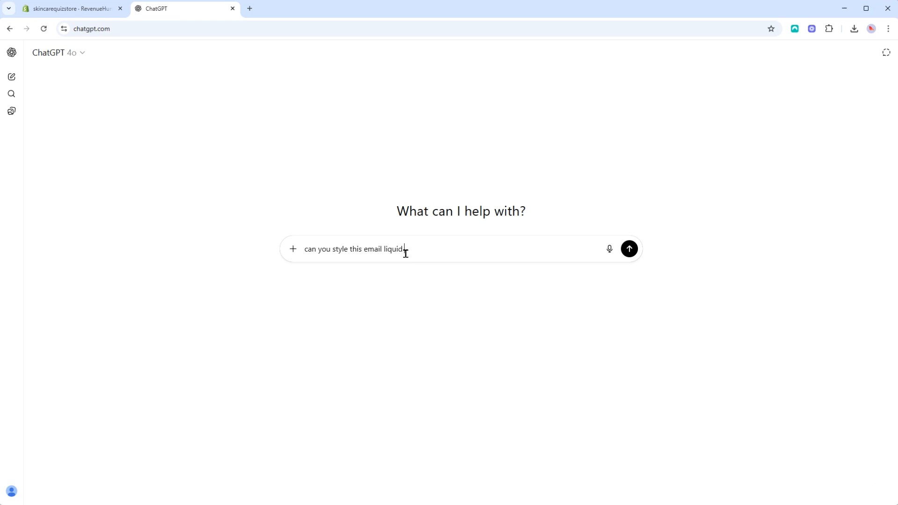
pyautogui.write(" code to make it more modern? don't break the code though")
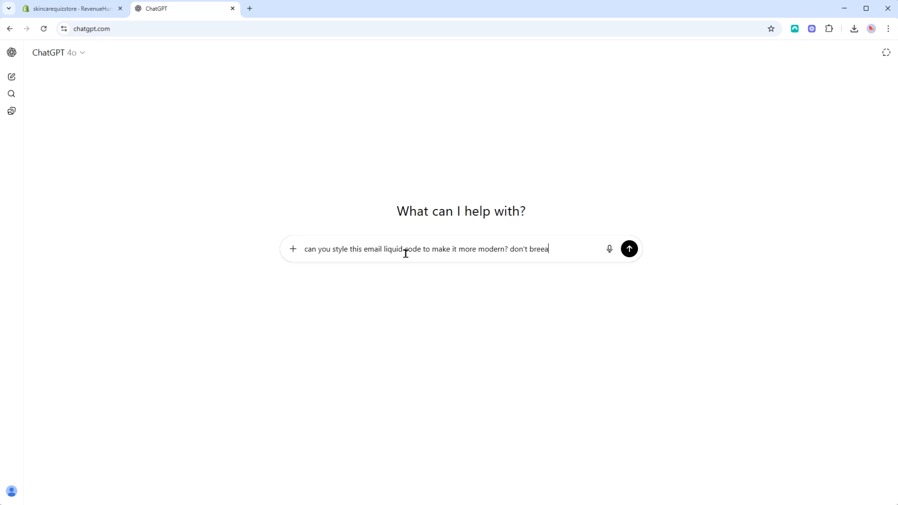
pyautogui.hotkey('ctrl', 'v')
pyautogui.press('Return')
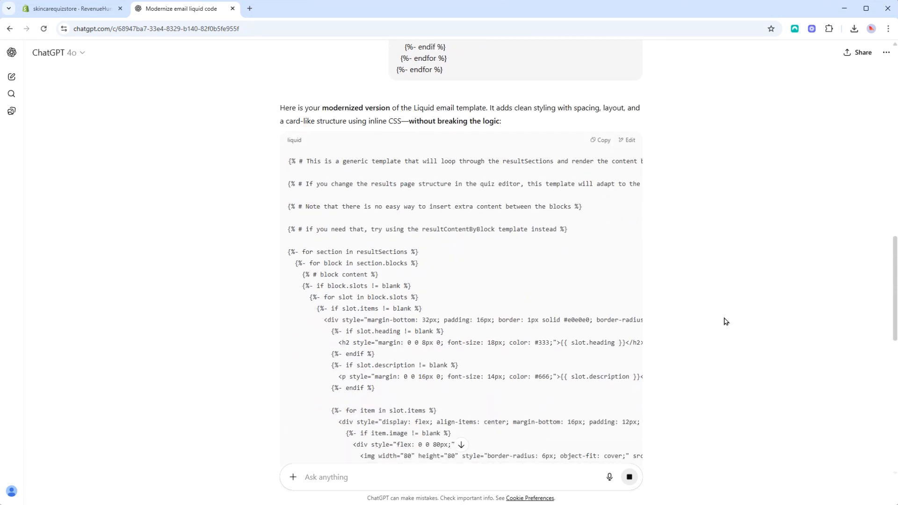
# Step: Copy ChatGPT's modernized code, replace the email Liquid template in RevenueHunt Quizzes with it, and check the styled preview
pyautogui.scroll(15, 609, 243)
pyautogui.click(600, 220)
pyautogui.hotkey('ctrl', 'shift', 'Tab')
pyautogui.hotkey('ctrl', 'v')
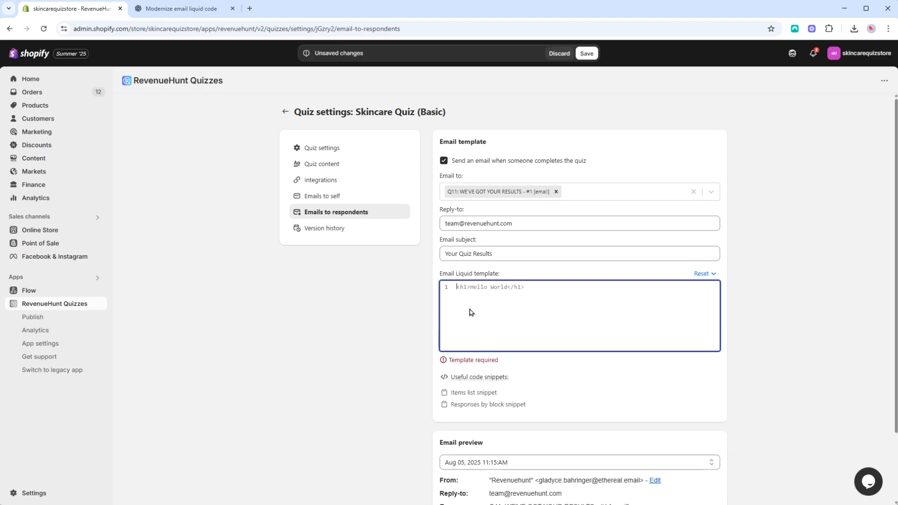
pyautogui.scroll(-15, 799, 319)
pyautogui.scroll(15, 799, 318)
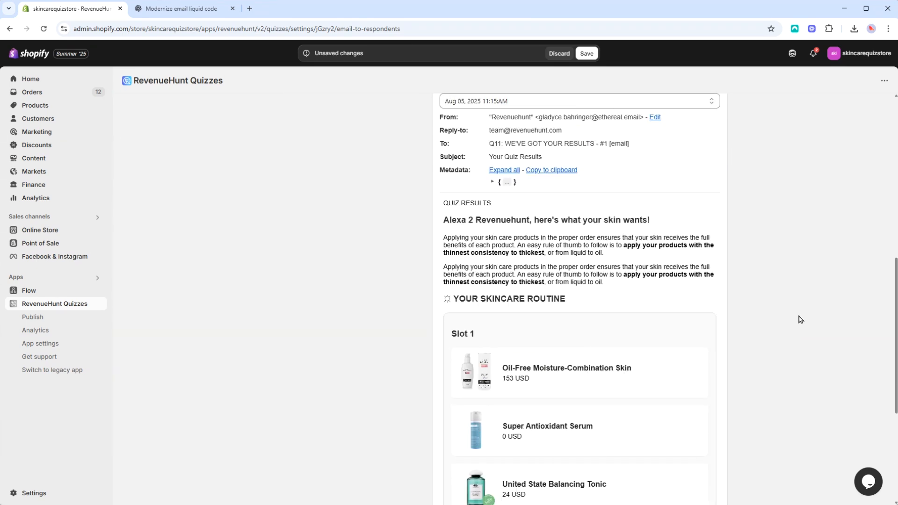
pyautogui.scroll(-8, 415, 344)
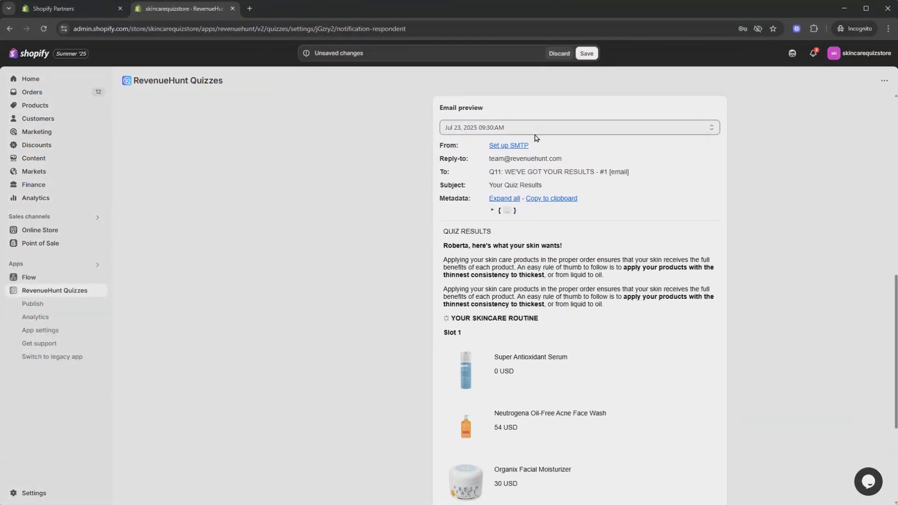
# Step: Open the SMTP setup from the email preview and review the fields for sending from an own mail server
pyautogui.click(506, 151)
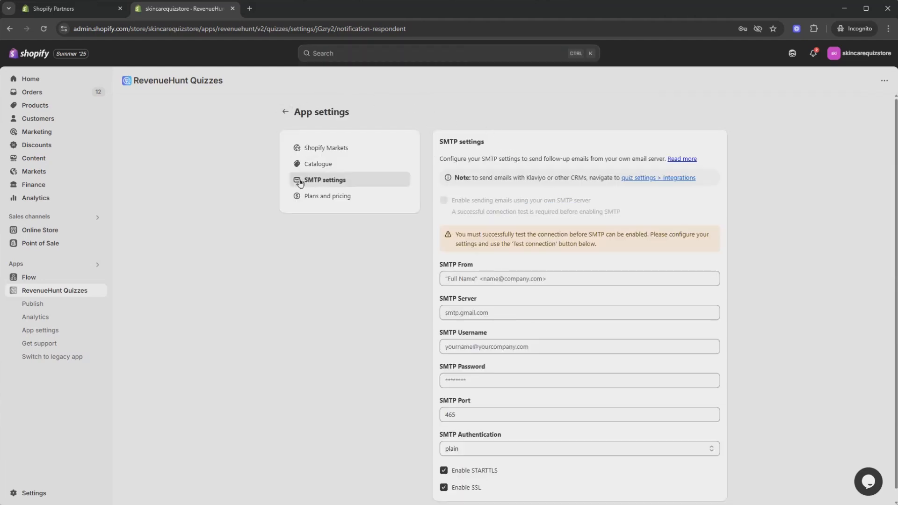
pyautogui.scroll(-1, 400, 269)
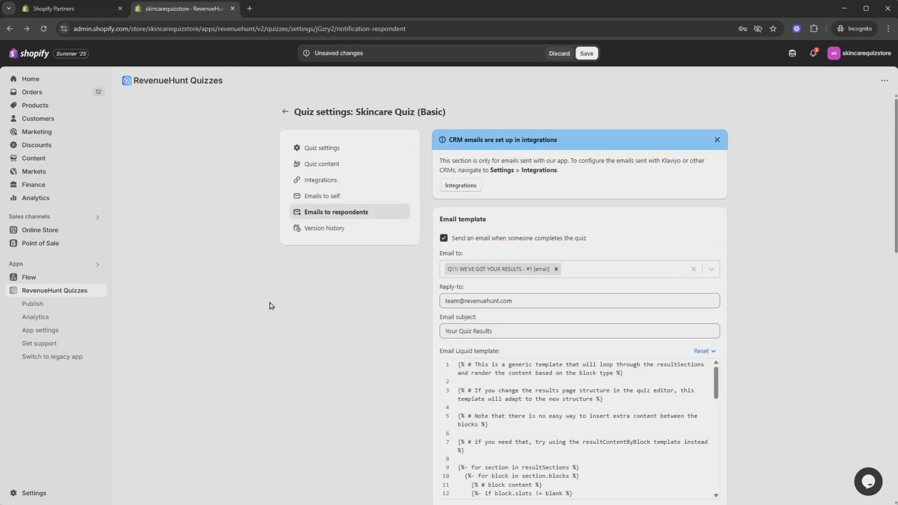
# Step: Switch the email preview between different recorded quiz responses and compare the result texts and recommended products
pyautogui.scroll(-5, 421, 290)
pyautogui.scroll(-4, 605, 276)
pyautogui.scroll(-10, 802, 276)
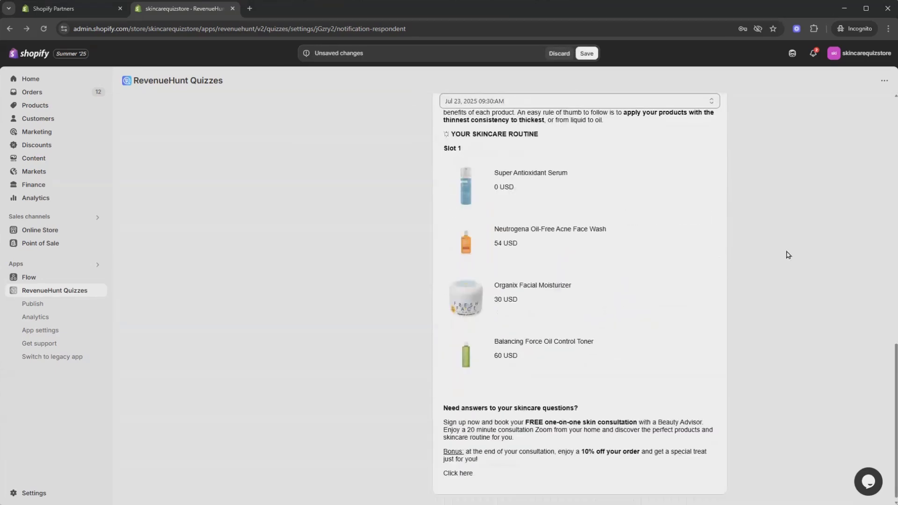
pyautogui.scroll(8, 787, 255)
pyautogui.click(693, 317)
pyautogui.click(671, 327)
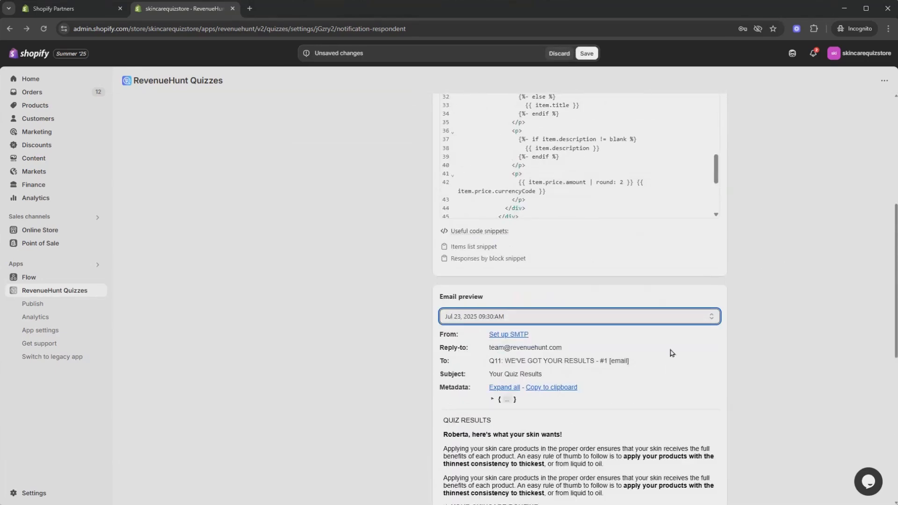
pyautogui.scroll(-5, 674, 360)
pyautogui.scroll(3, 676, 360)
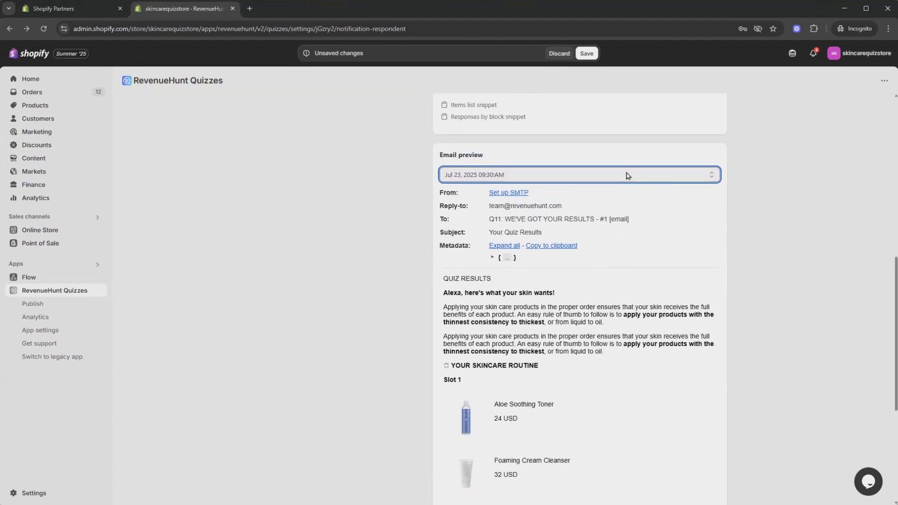
pyautogui.click(628, 174)
pyautogui.click(485, 205)
pyautogui.scroll(-5, 664, 313)
pyautogui.scroll(15, 664, 313)
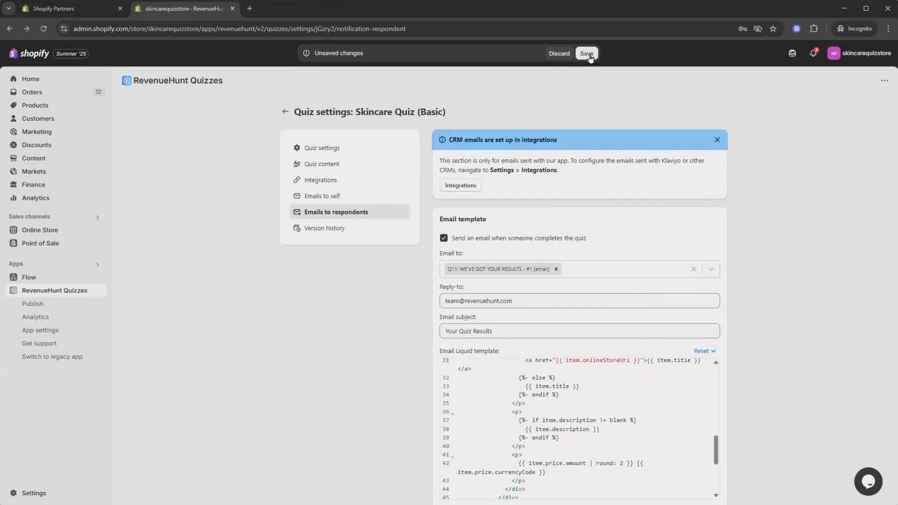
# Step: Save the respondent email settings and return to the quizzes list
pyautogui.click(587, 55)
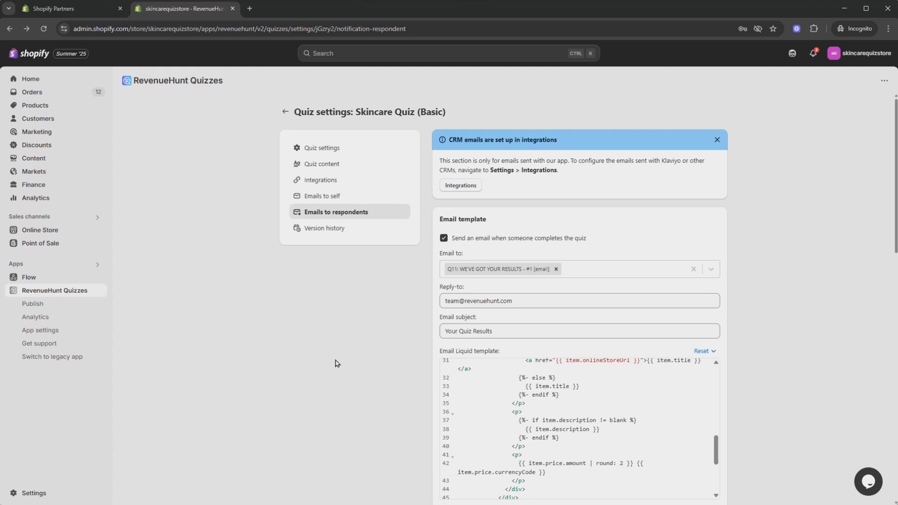
pyautogui.click(286, 112)
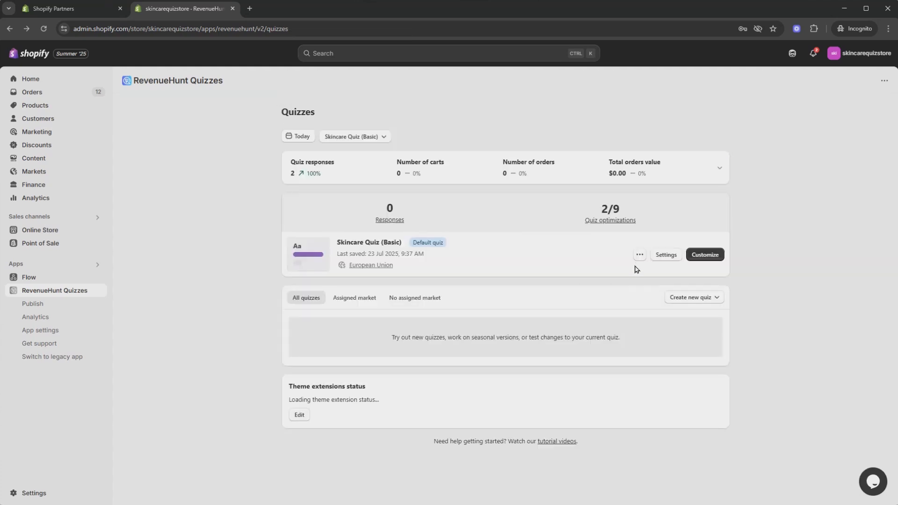
# Step: Start a preview of the Skincare Quiz (Basic) and answer the name question with the respondent's first name
pyautogui.click(639, 254)
pyautogui.click(636, 277)
pyautogui.click(343, 302)
pyautogui.click(350, 257)
pyautogui.write('Paulina')
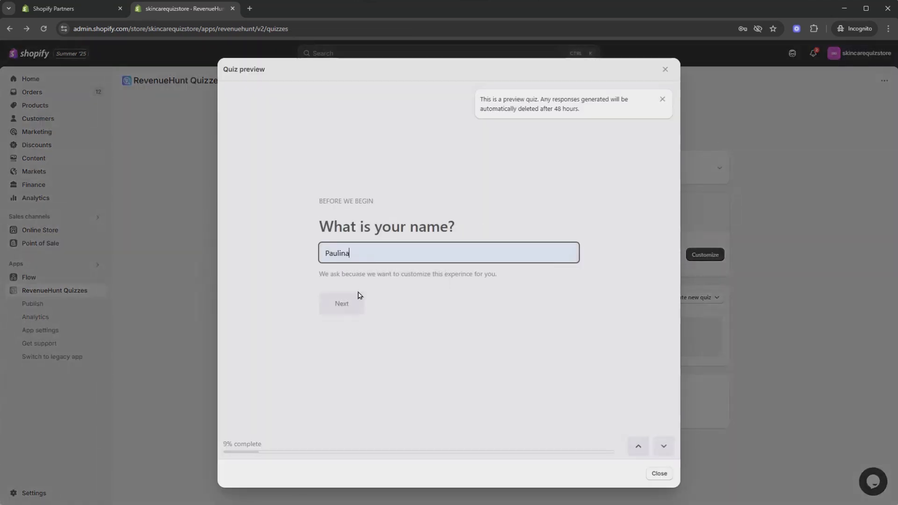
pyautogui.click(351, 303)
# Step: Answer the skin questions with 40's, Not too oily and not too dry, Too shiny, and Citrus Oils
pyautogui.click(378, 302)
pyautogui.click(368, 311)
pyautogui.click(348, 378)
pyautogui.click(365, 325)
pyautogui.click(348, 357)
pyautogui.click(362, 324)
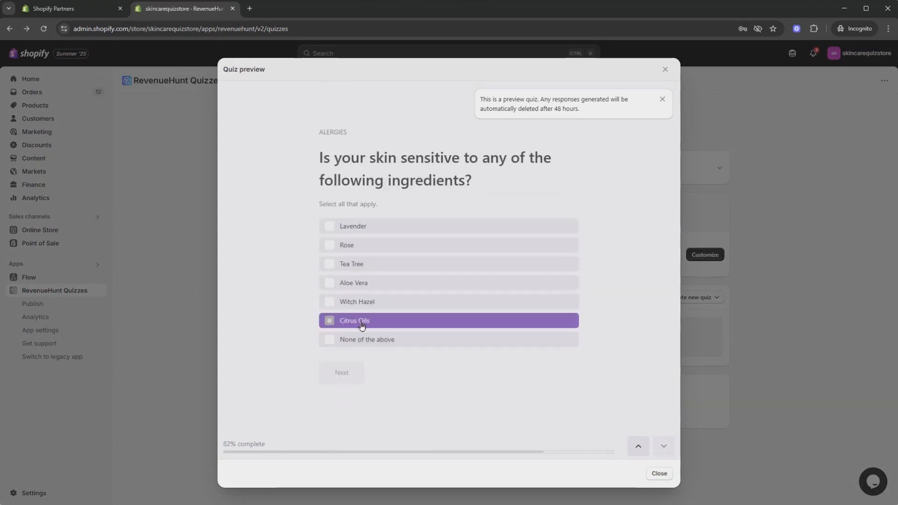
# Step: Enter the respondent's email address, opt in to exclusive promos and skincare tips, and submit the quiz to review its results page
pyautogui.click(360, 261)
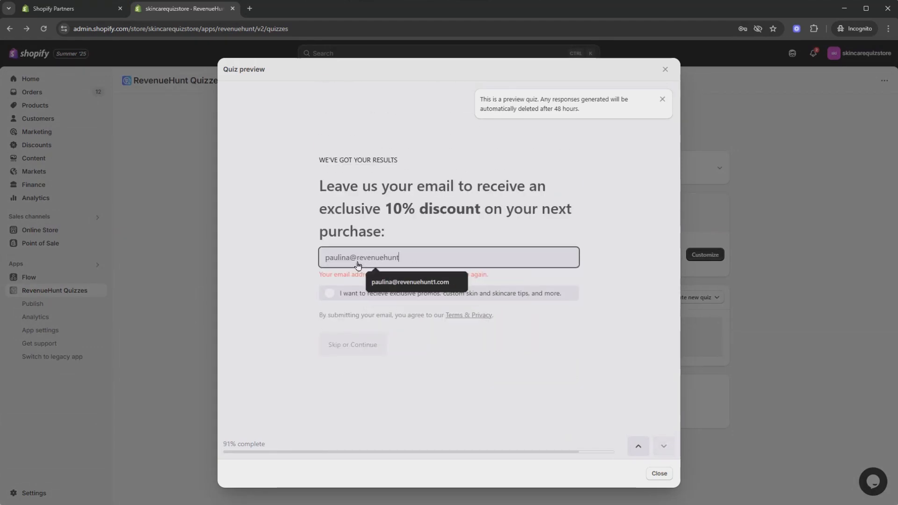
pyautogui.press('Down')
pyautogui.press('Return')
pyautogui.click(363, 293)
pyautogui.click(352, 339)
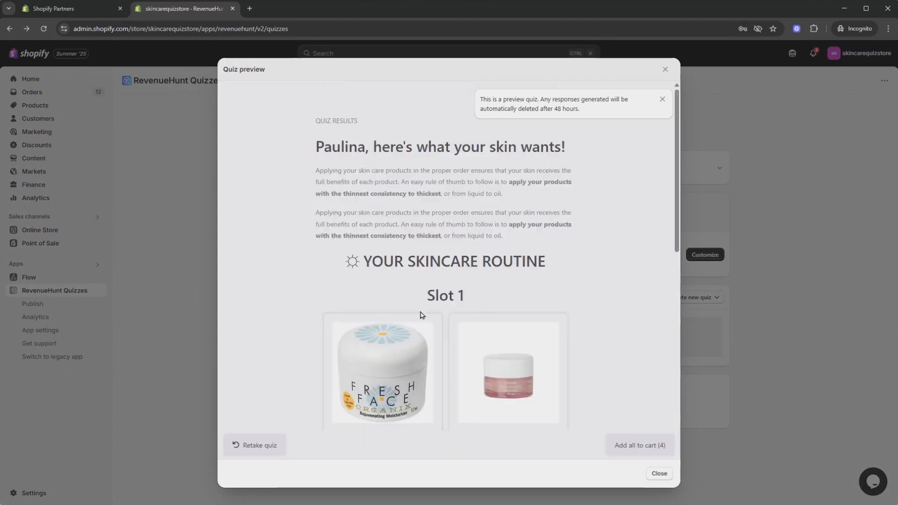
pyautogui.scroll(-10, 417, 281)
pyautogui.scroll(12, 418, 281)
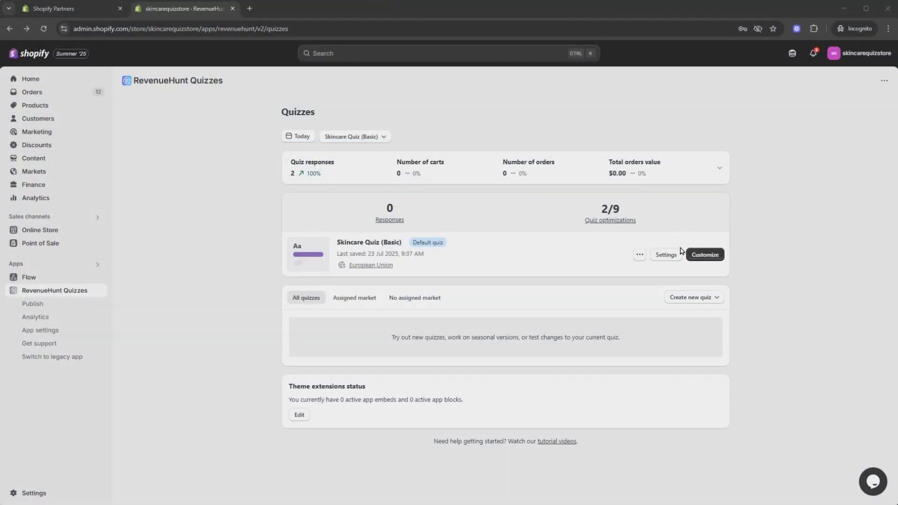
# Step: Enable receiving an email when someone completes the quiz in the Skincare Quiz (Basic) settings for emails to self
pyautogui.click(673, 257)
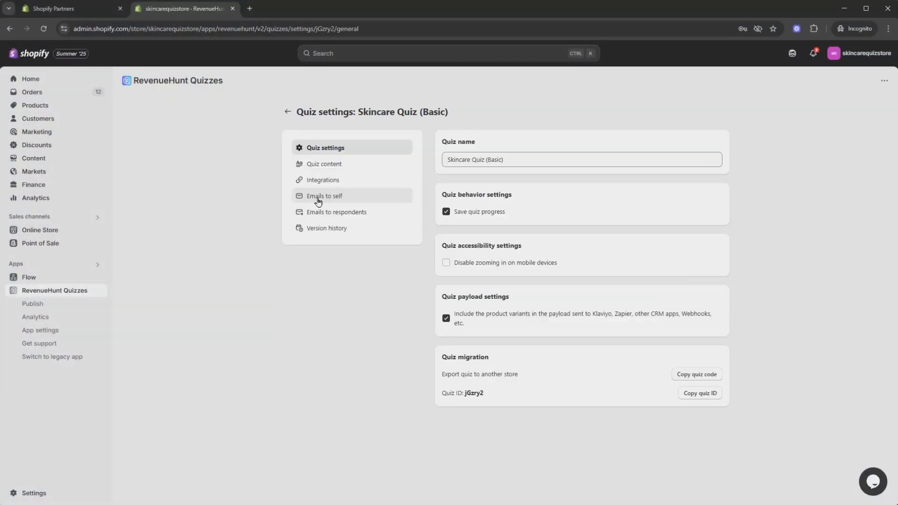
pyautogui.click(318, 202)
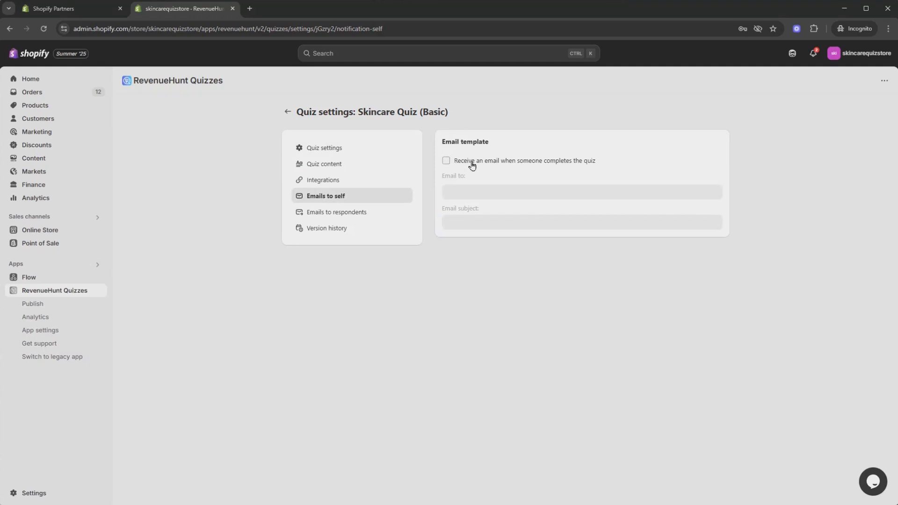
pyautogui.click(446, 161)
# Step: Review the self-notification email's Liquid template and preview, and enter the team's recipient email address
pyautogui.scroll(-1, 739, 167)
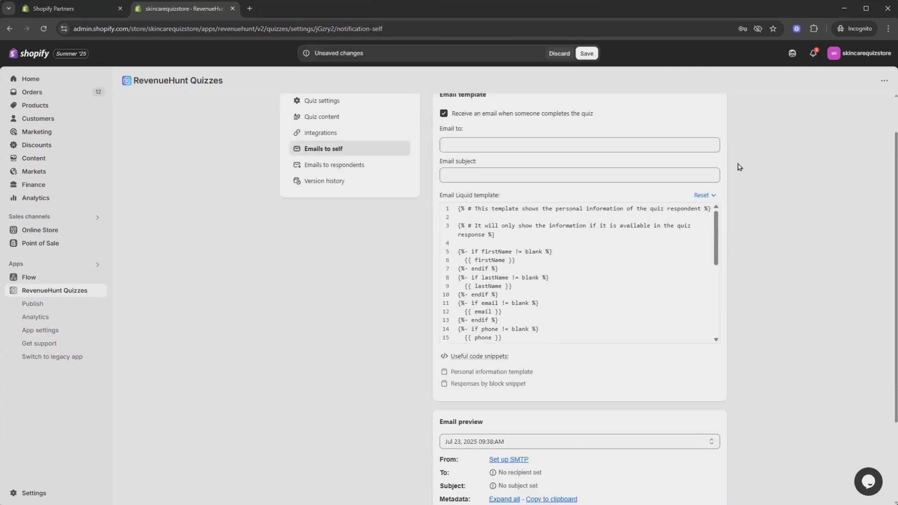
pyautogui.scroll(1, 738, 166)
pyautogui.scroll(-3, 740, 167)
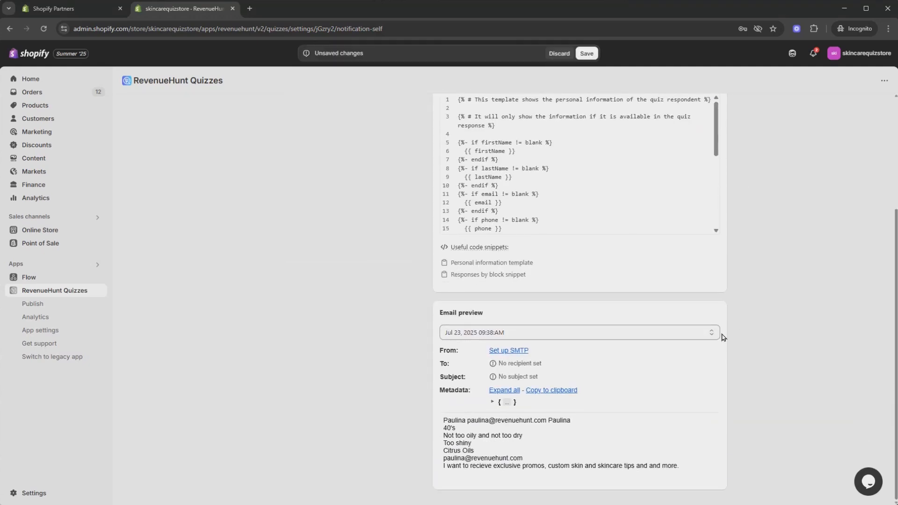
pyautogui.scroll(3, 728, 331)
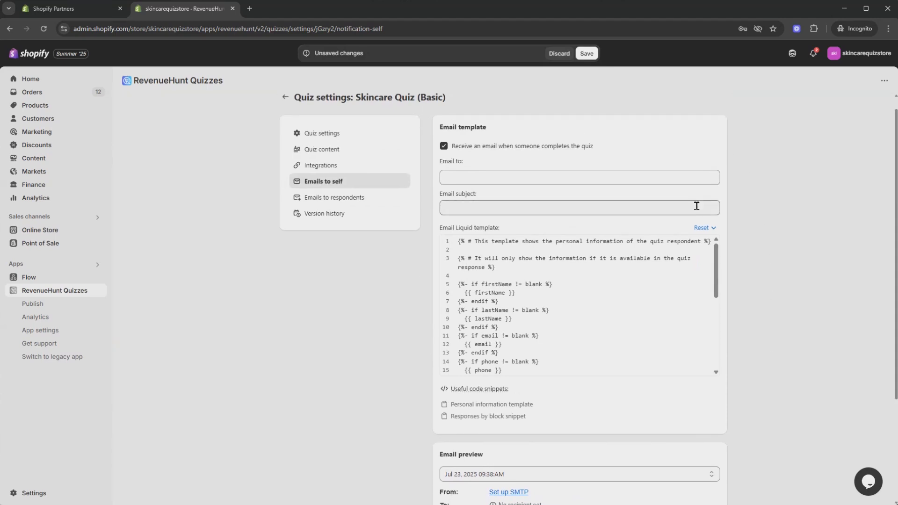
pyautogui.scroll(1, 371, 374)
pyautogui.click(483, 189)
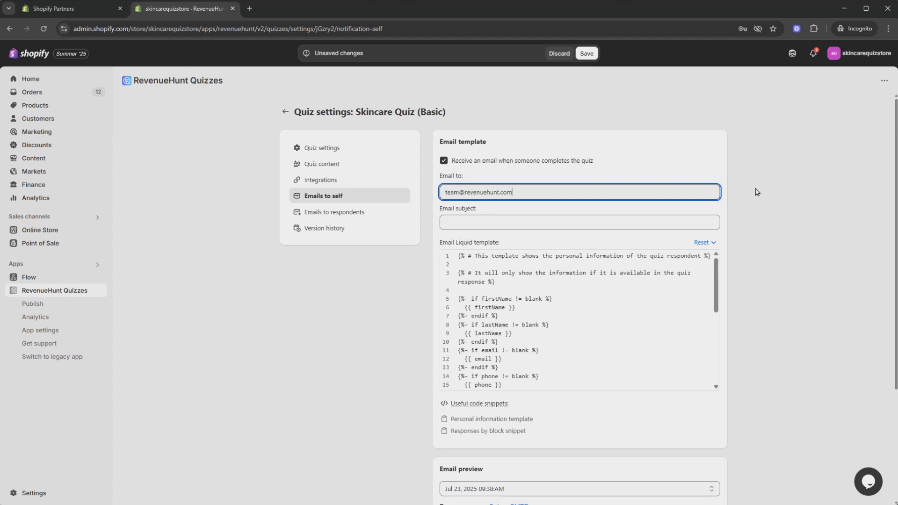
# Step: Set the self-notification email subject to "New Quiz Sumbmission" and review the respondent's details and answers in the email preview
pyautogui.click(515, 224)
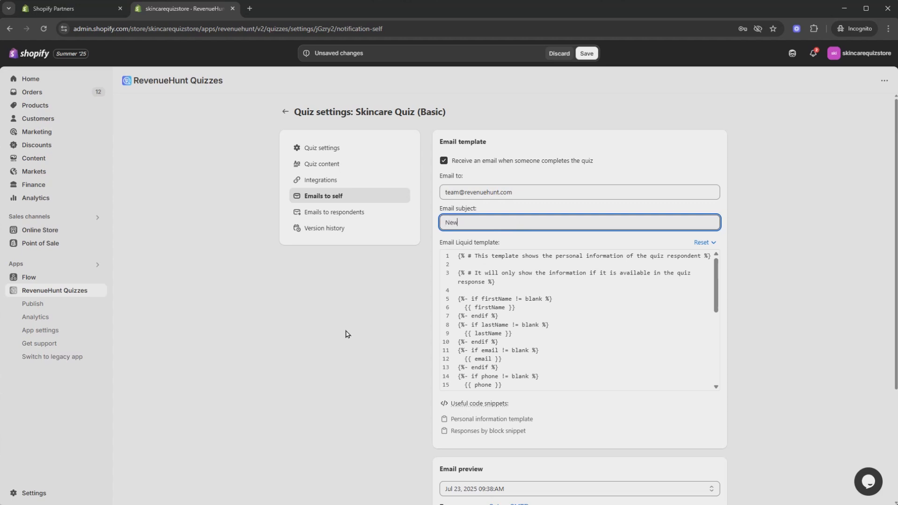
pyautogui.write('New Quiz Submission')
pyautogui.scroll(-3, 728, 332)
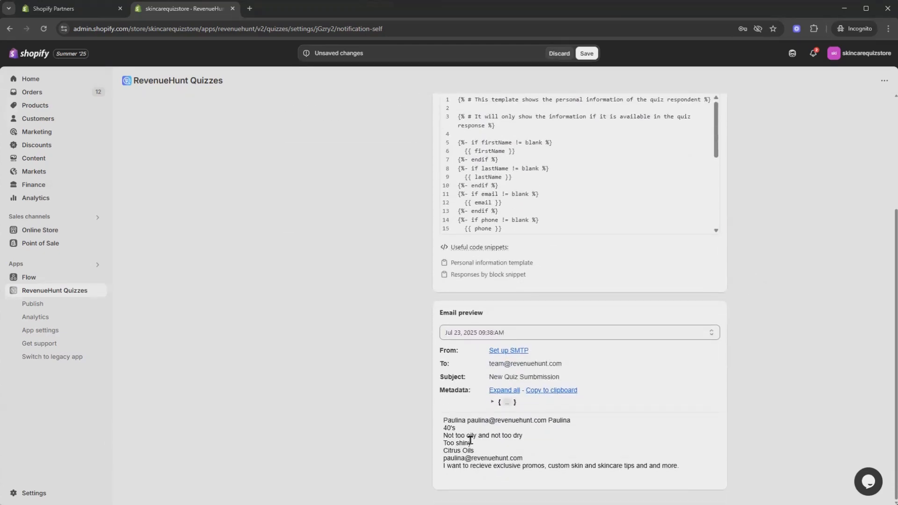
pyautogui.moveTo(444, 424); pyautogui.dragTo(678, 465)
pyautogui.click(678, 465)
# Step: Copy the Personal information template snippet, paste it above the existing code in the email Liquid template, and check the preview
pyautogui.scroll(2, 584, 265)
pyautogui.click(566, 289)
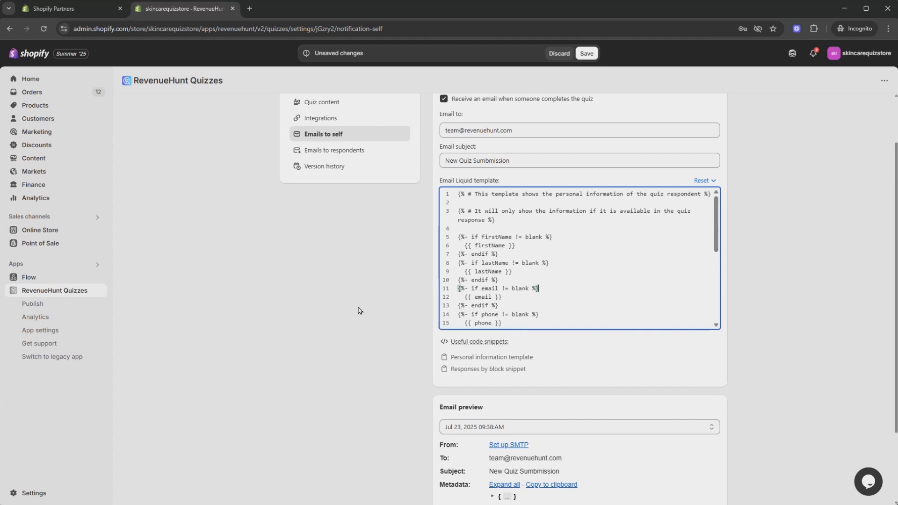
pyautogui.click(505, 254)
pyautogui.click(481, 359)
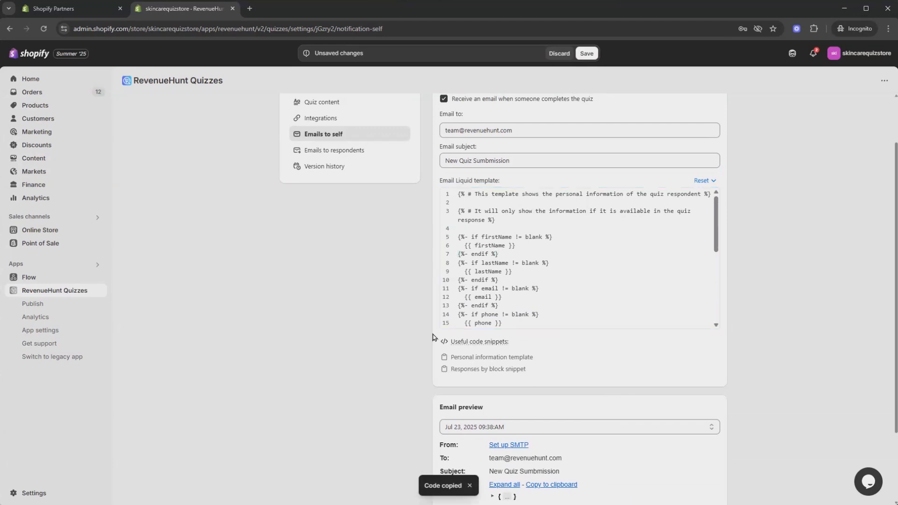
pyautogui.scroll(2, 435, 337)
pyautogui.click(459, 258)
pyautogui.press('Return')
pyautogui.press('Return')
pyautogui.press('Return')
pyautogui.press('Return')
pyautogui.press('Return')
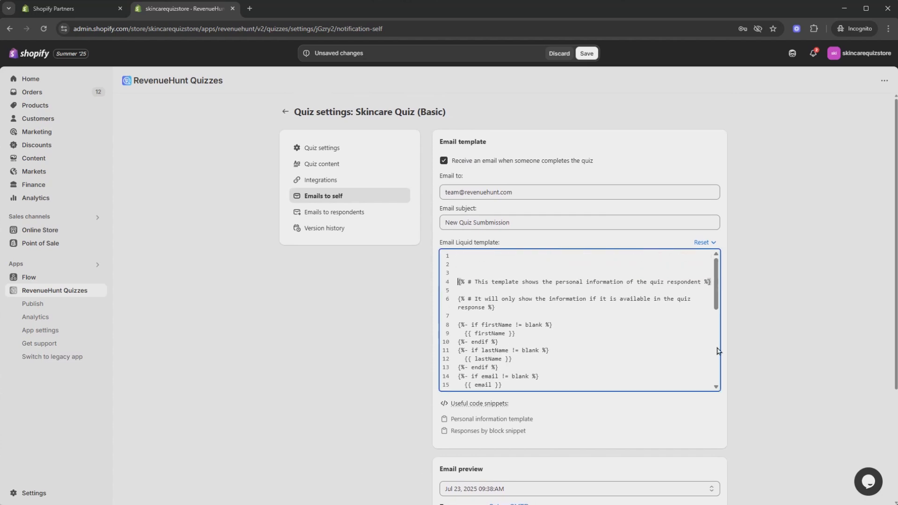
pyautogui.rightClick(510, 256)
pyautogui.click(540, 349)
pyautogui.scroll(-3, 762, 327)
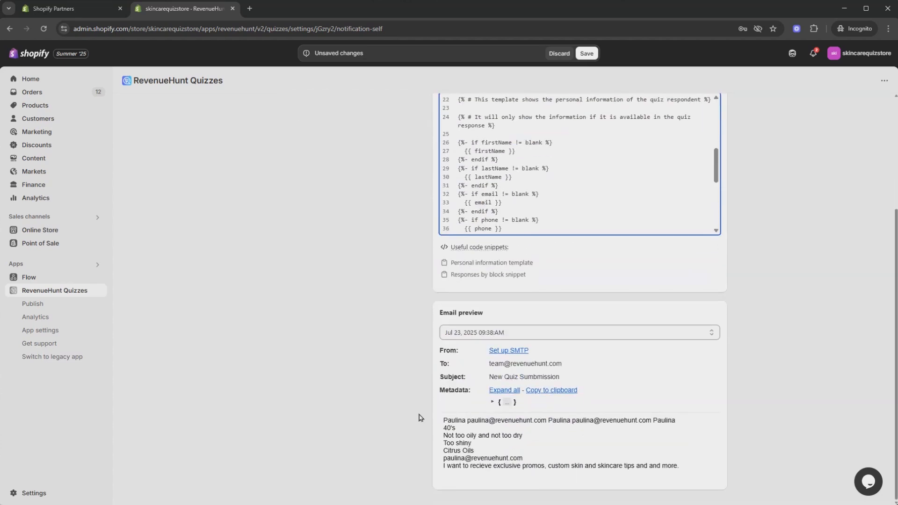
pyautogui.scroll(3, 679, 386)
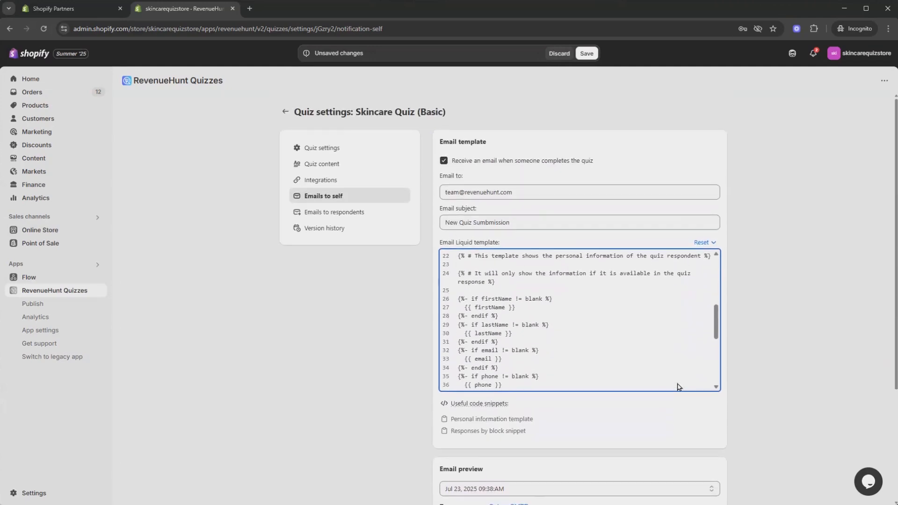
# Step: Reset the email Liquid template to the Responses by block snippet and select all of its code
pyautogui.click(714, 243)
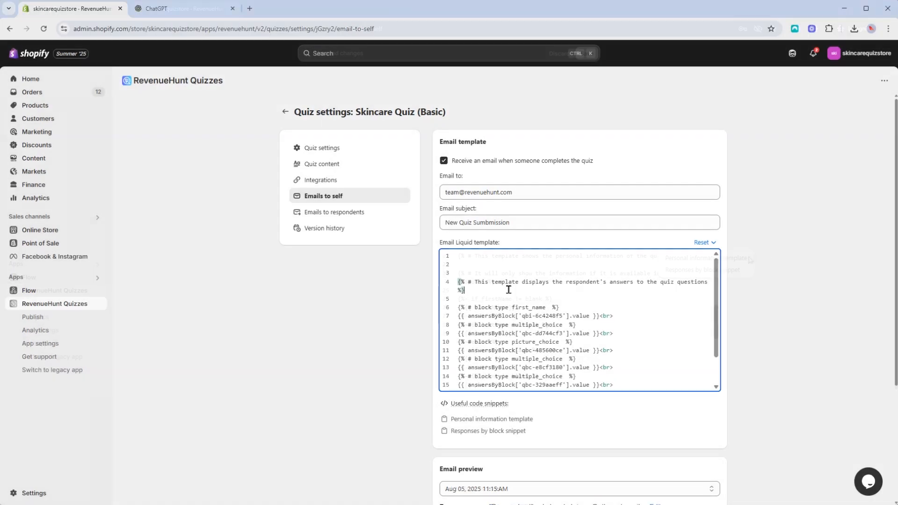
pyautogui.hotkey('ctrl', 'a')
# Step: Switch to ChatGPT and ask it to style the pasted Liquid email with a more modern design without breaking the code
pyautogui.hotkey('ctrl', 'Tab')
pyautogui.write('can ')
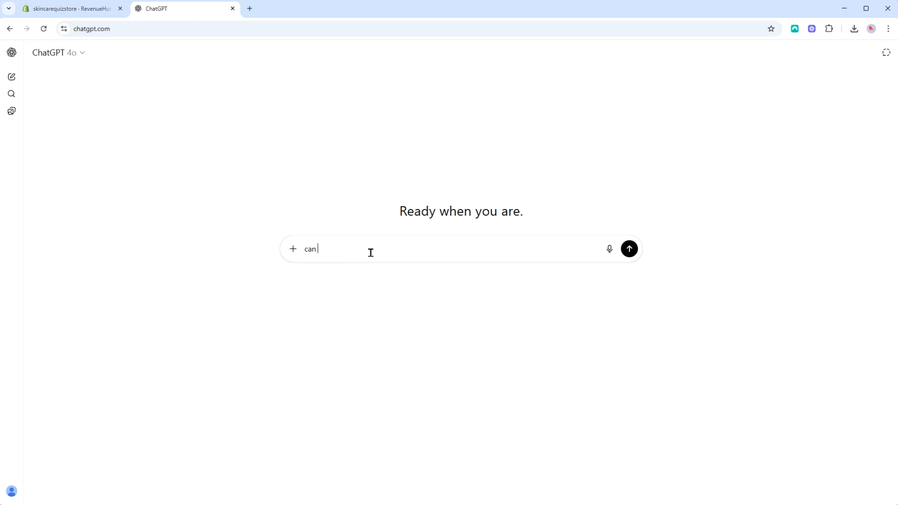
pyautogui.write('you help me style this liquid email with a more ')
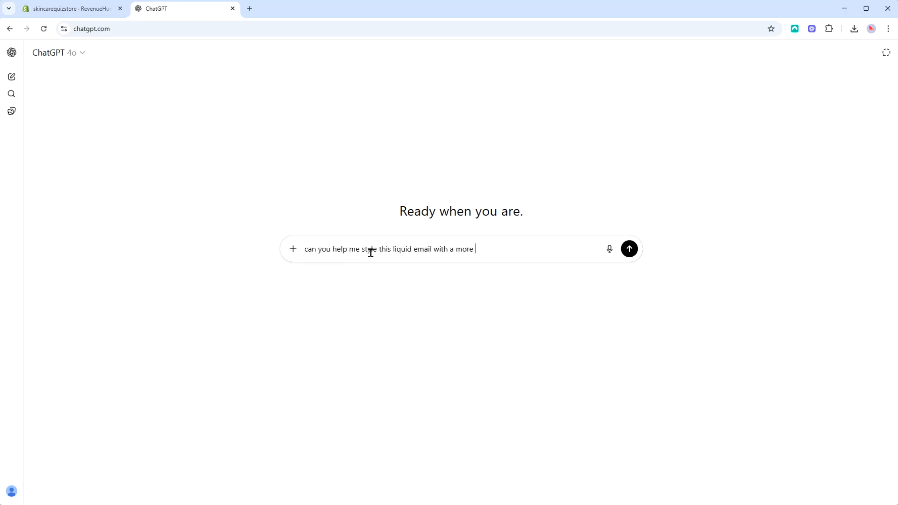
pyautogui.write('modern design? try not to break the code')
pyautogui.hotkey('shift', 'Return')
pyautogui.hotkey('shift', 'Return')
pyautogui.hotkey('ctrl', 'v')
pyautogui.press('Return')
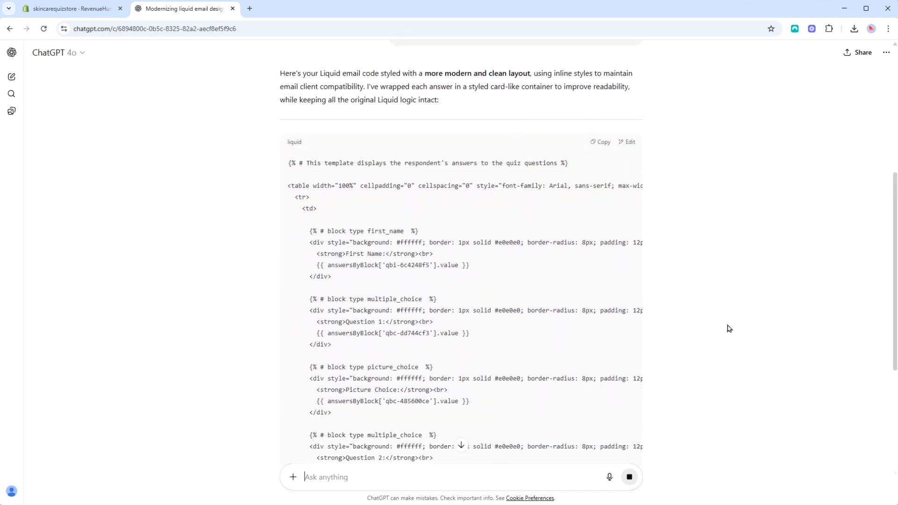
# Step: Copy the restyled Liquid code from ChatGPT into the self-notification email template, check its preview, and save the settings
pyautogui.scroll(15, 617, 304)
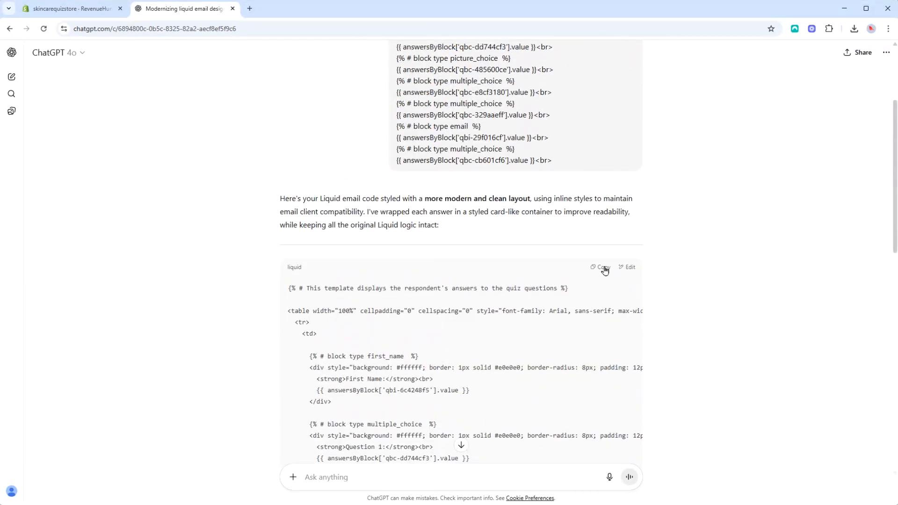
pyautogui.click(605, 271)
pyautogui.click(70, 9)
pyautogui.click(518, 277)
pyautogui.hotkey('ctrl', 'v')
pyautogui.scroll(-6, 819, 261)
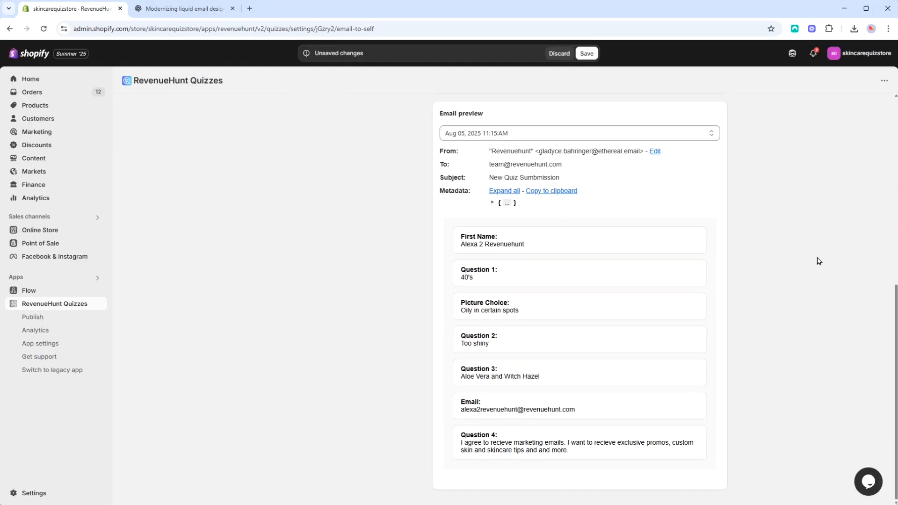
pyautogui.scroll(8, 819, 261)
pyautogui.click(586, 53)
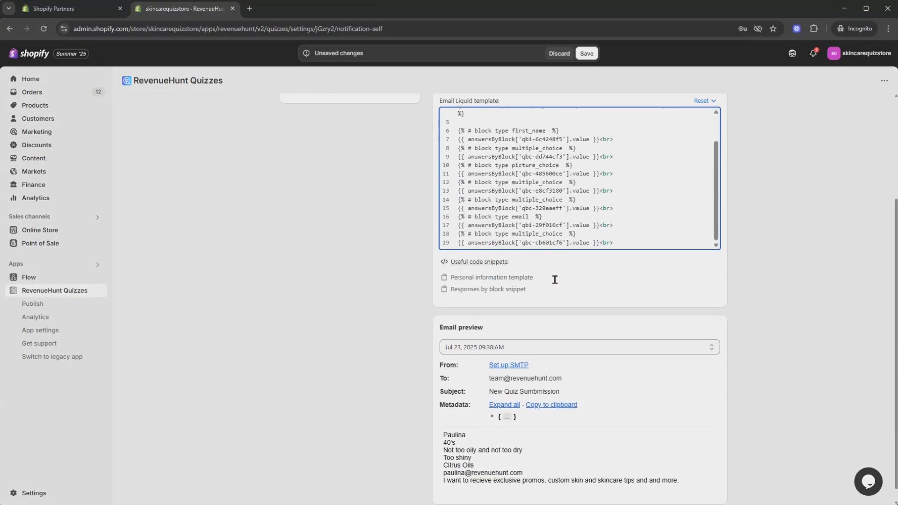
# Step: Save the emails-to-self settings with the Responses by block code and review the template and preview
pyautogui.scroll(3, 555, 280)
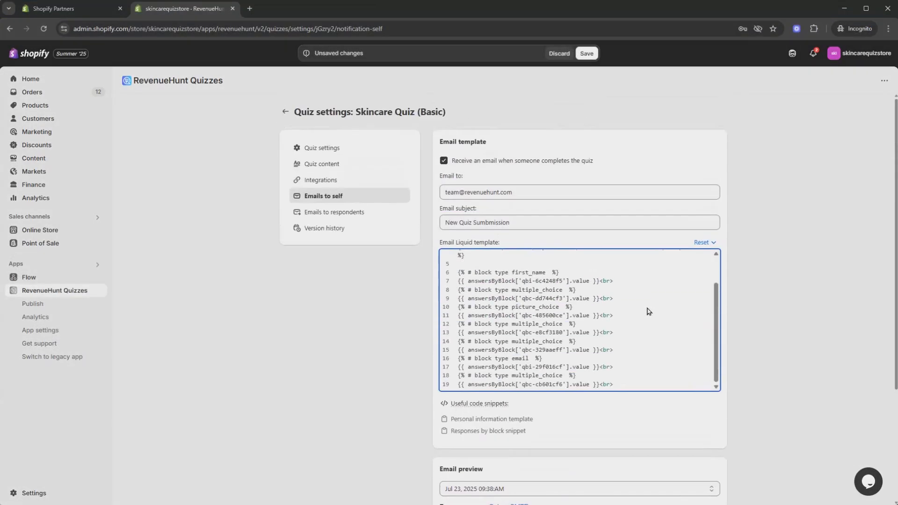
pyautogui.click(588, 54)
pyautogui.scroll(-2, 773, 234)
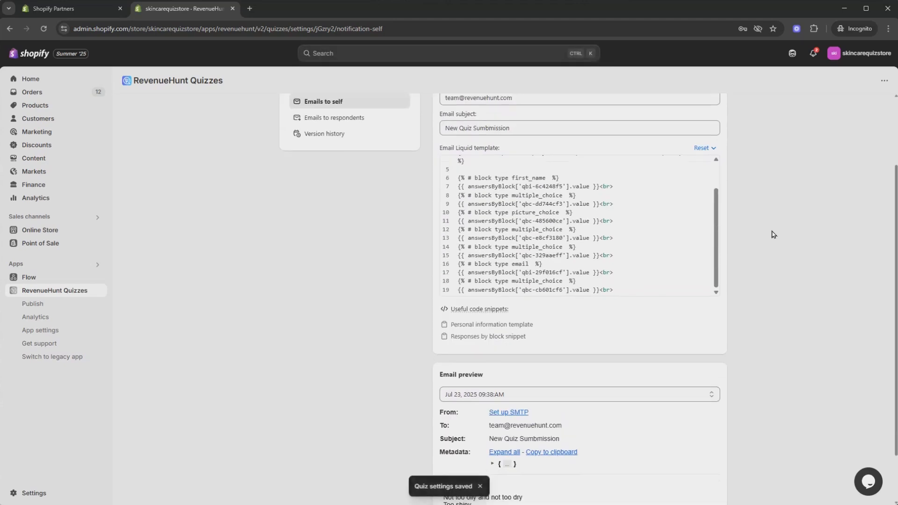
pyautogui.scroll(2, 773, 234)
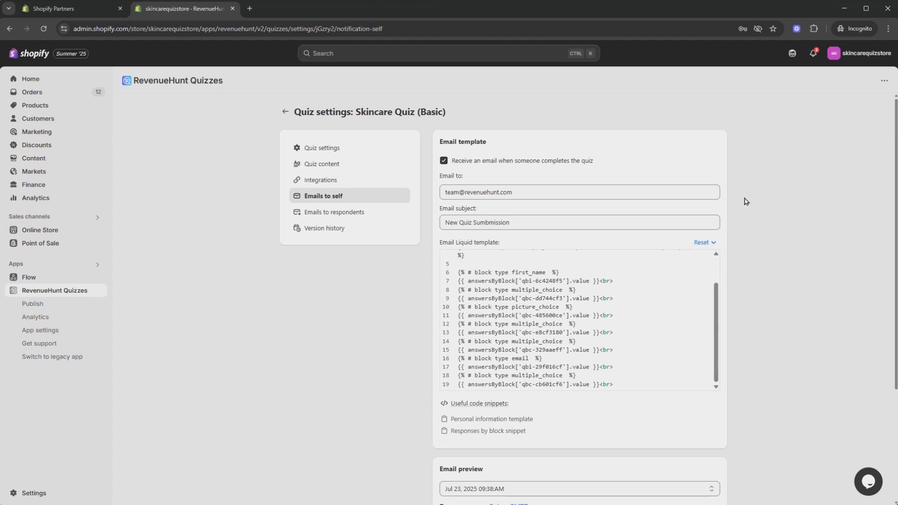
# Step: Return to the quizzes list, preview Skincare Quiz (Basic), start the quiz, and submit the respondent's first name
pyautogui.click(285, 112)
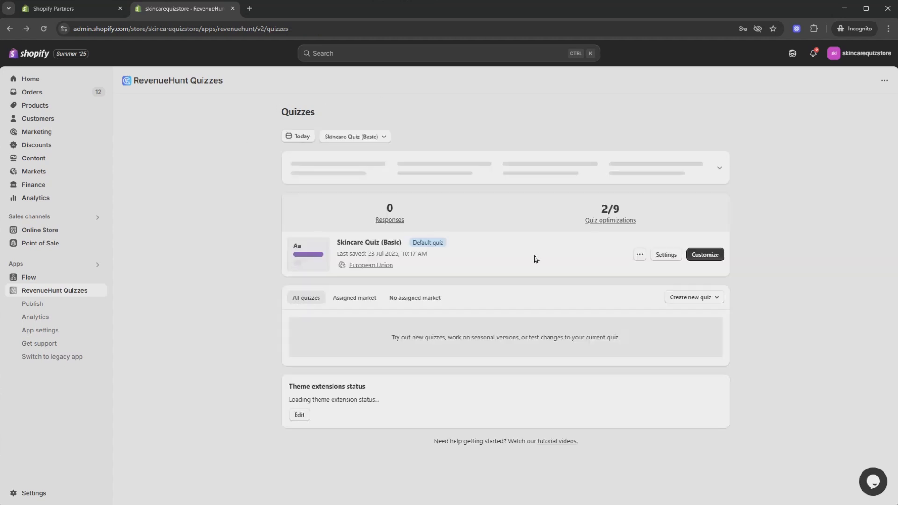
pyautogui.click(639, 254)
pyautogui.click(638, 278)
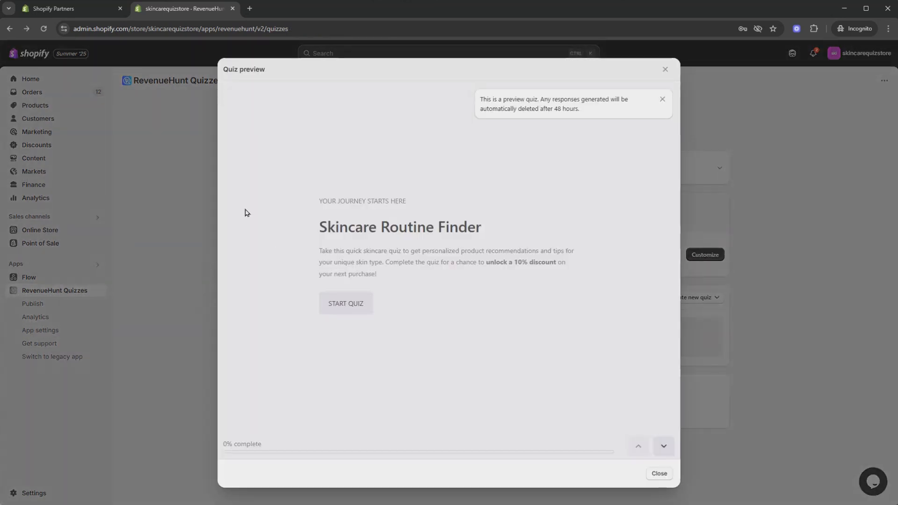
pyautogui.click(345, 303)
pyautogui.write('Alexa')
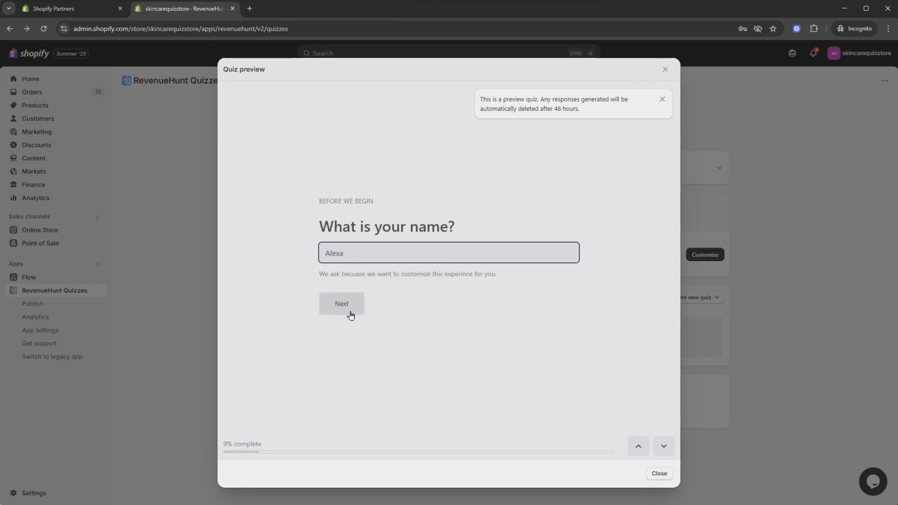
pyautogui.click(350, 316)
# Step: Complete the preview quiz by submitting the respondent's email address, and close the results page
pyautogui.click(403, 283)
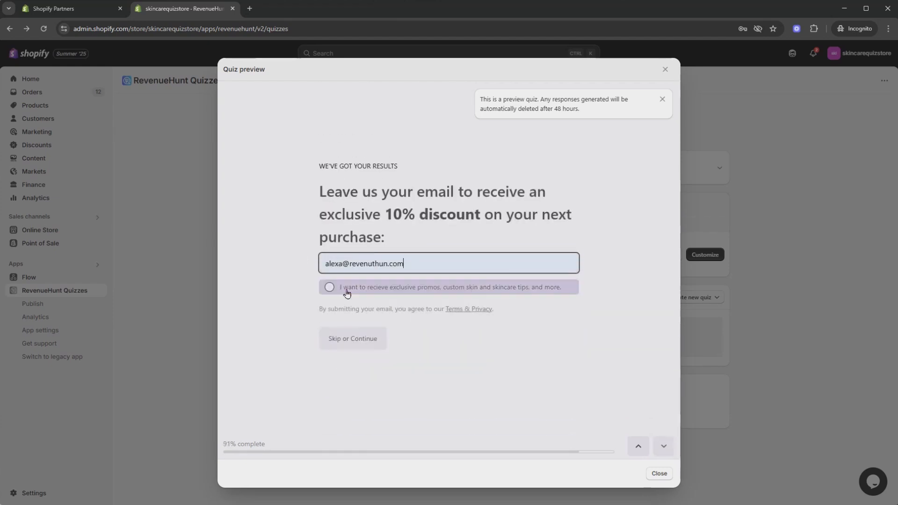
pyautogui.press('Return')
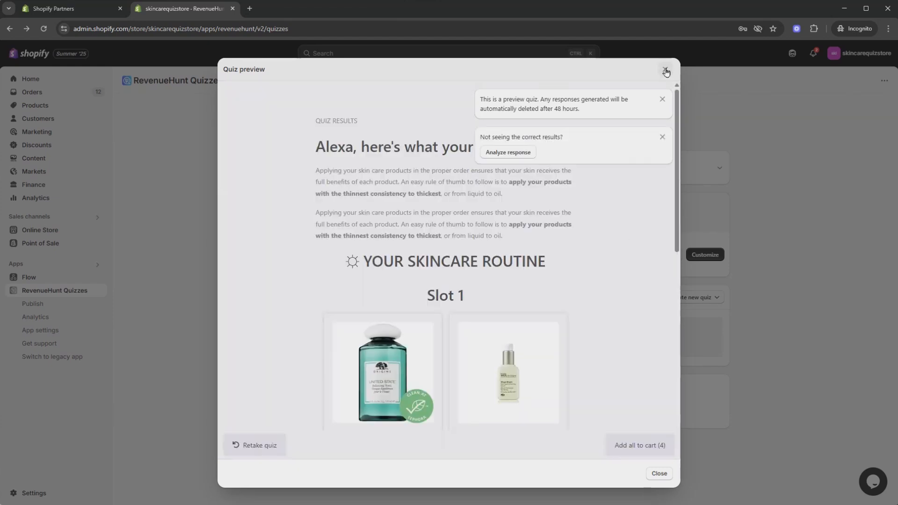
pyautogui.click(665, 70)
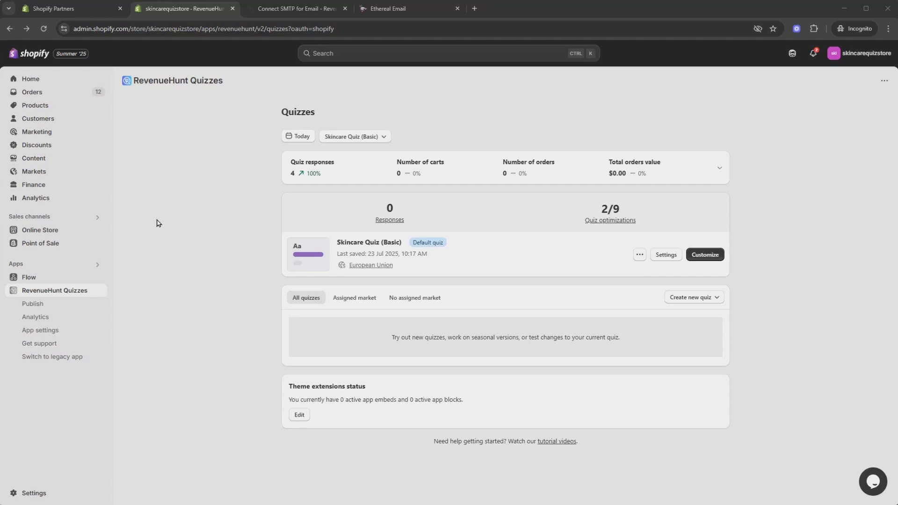
# Step: Open the SMTP settings in the RevenueHunt app settings and look over the connection fields
pyautogui.click(64, 334)
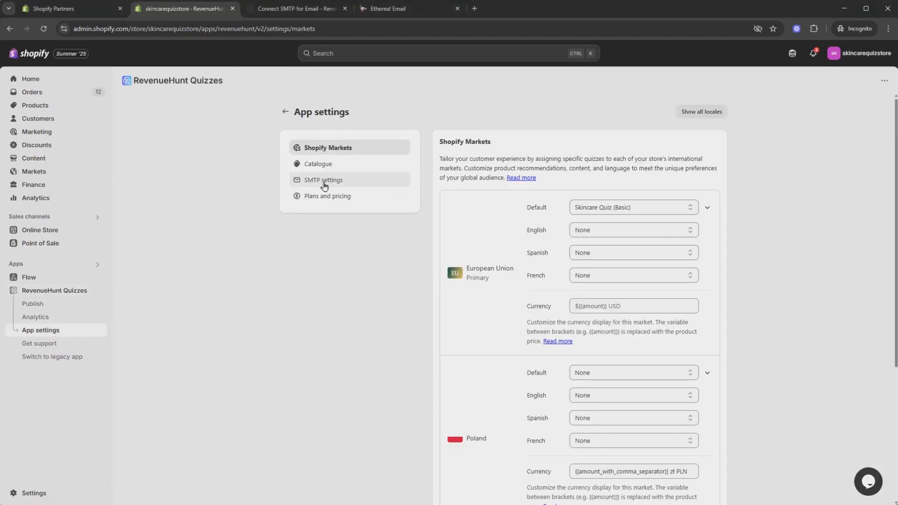
pyautogui.click(325, 185)
pyautogui.scroll(-1, 271, 267)
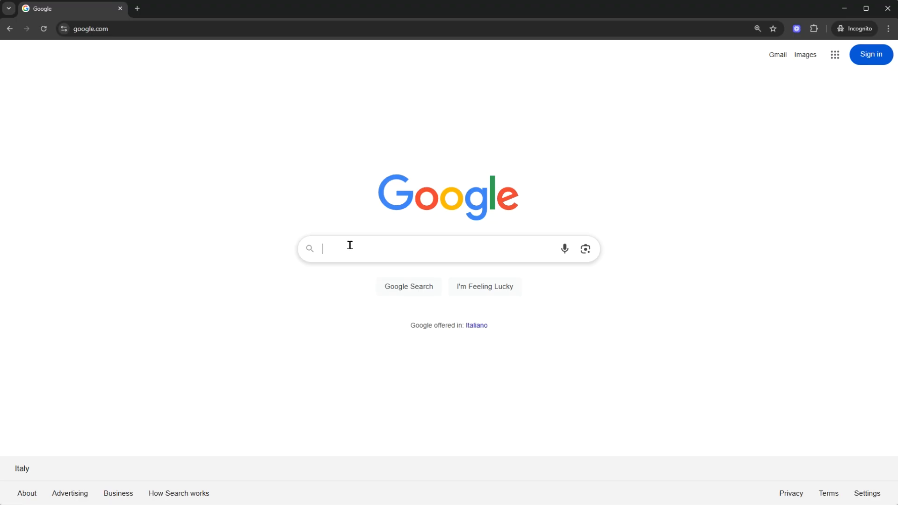
# Step: Search Google for SMTP details of different email providers, using "smtp gmail", "smtp outlook" and "protonmail"
pyautogui.write('smtp g')
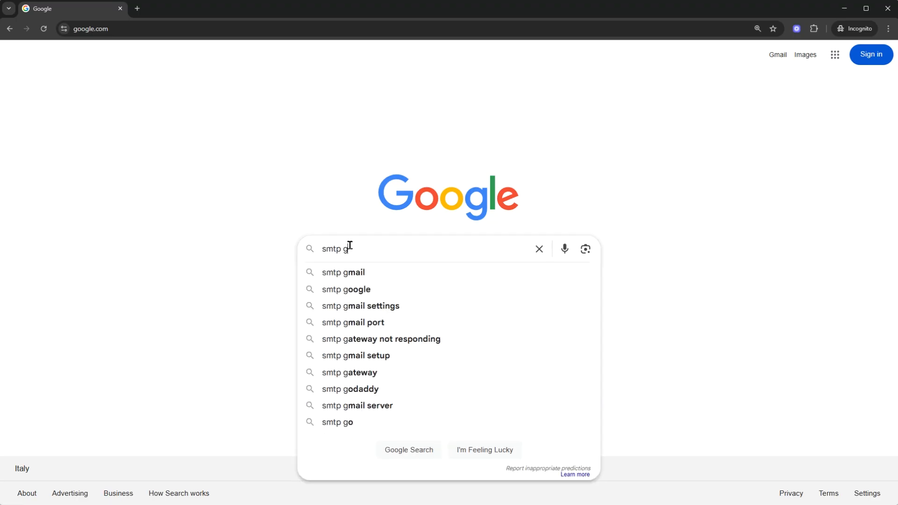
pyautogui.write('mail')
pyautogui.press('Return')
pyautogui.scroll(-2, 351, 253)
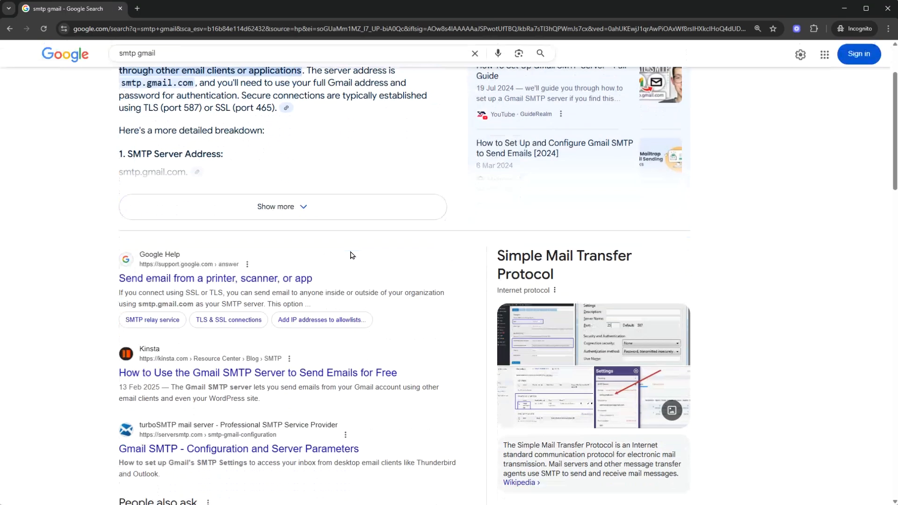
pyautogui.write('smtp outlook')
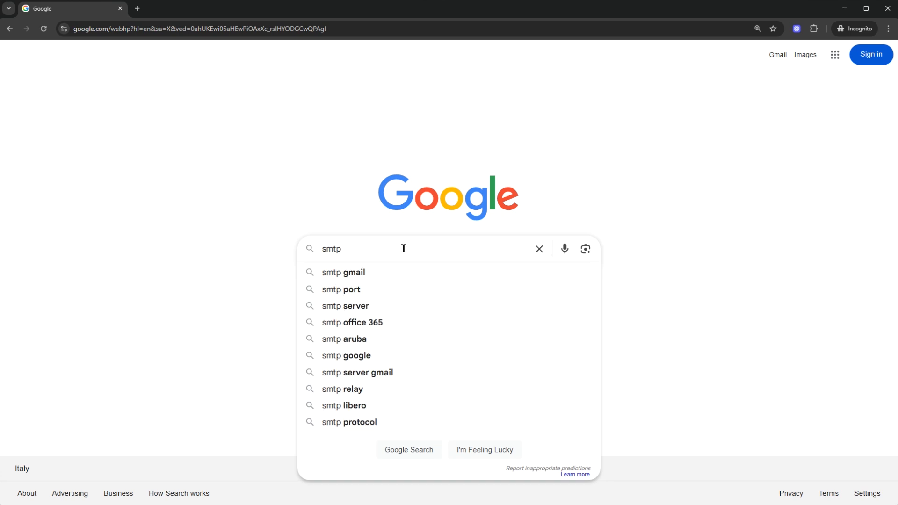
pyautogui.press('Return')
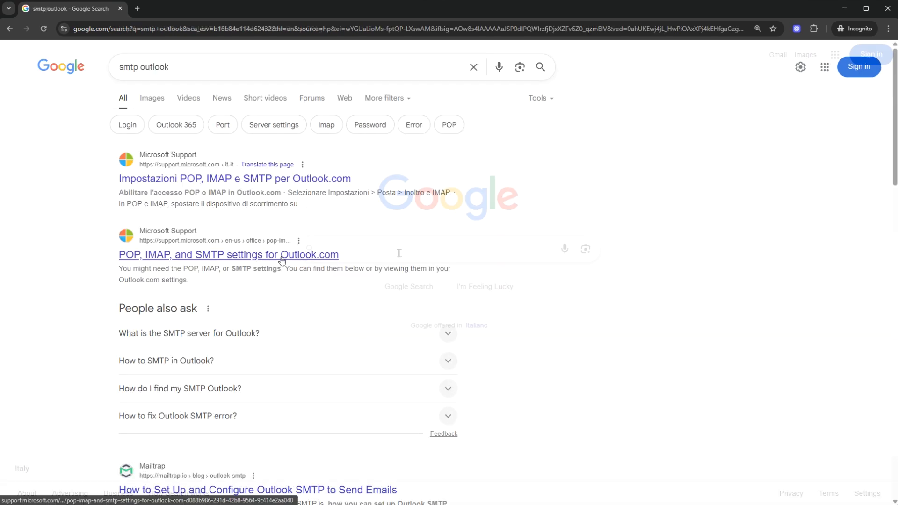
pyautogui.write('protonmail')
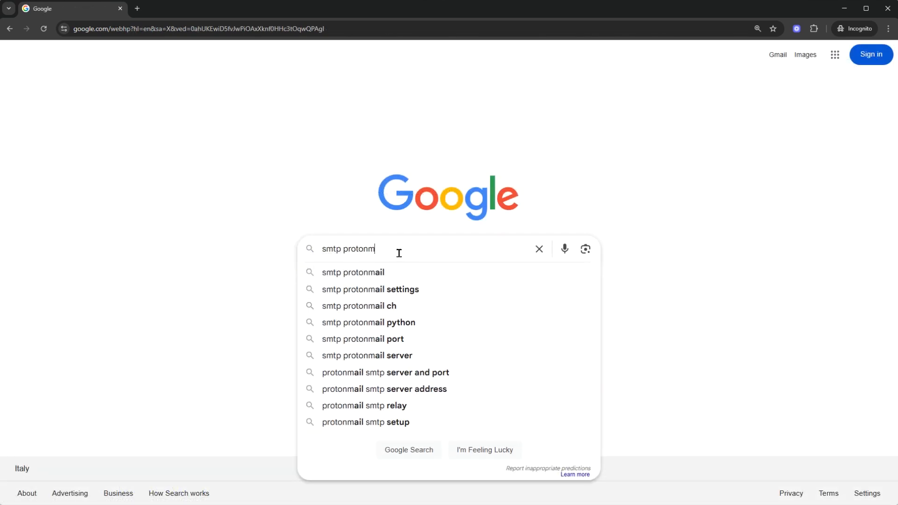
pyautogui.press('Return')
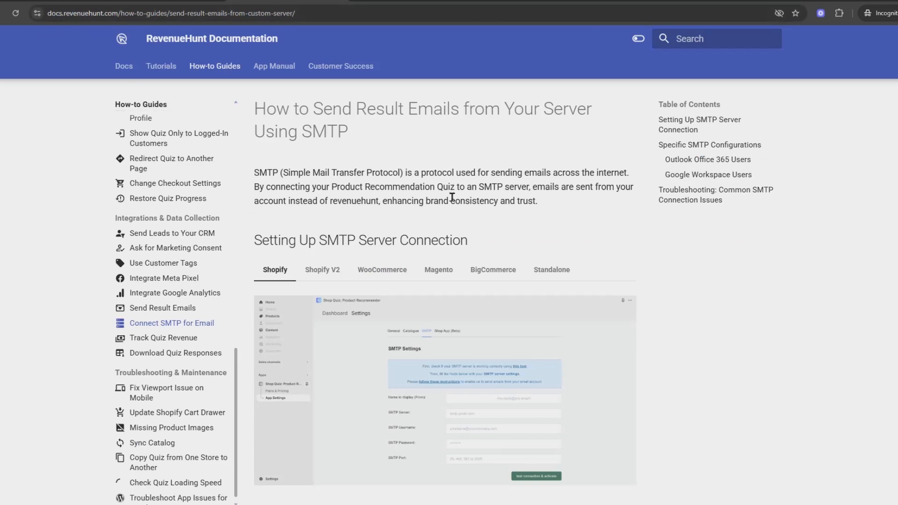
# Step: Review the RevenueHunt guide on connecting SMTP for email, including the Outlook Office 365 and Google Workspace configurations
pyautogui.scroll(-12, 452, 197)
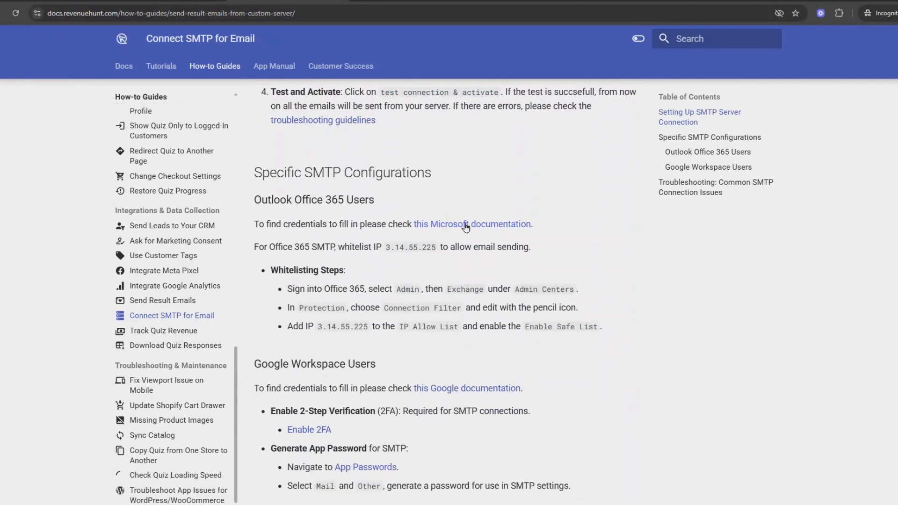
pyautogui.scroll(-2, 509, 308)
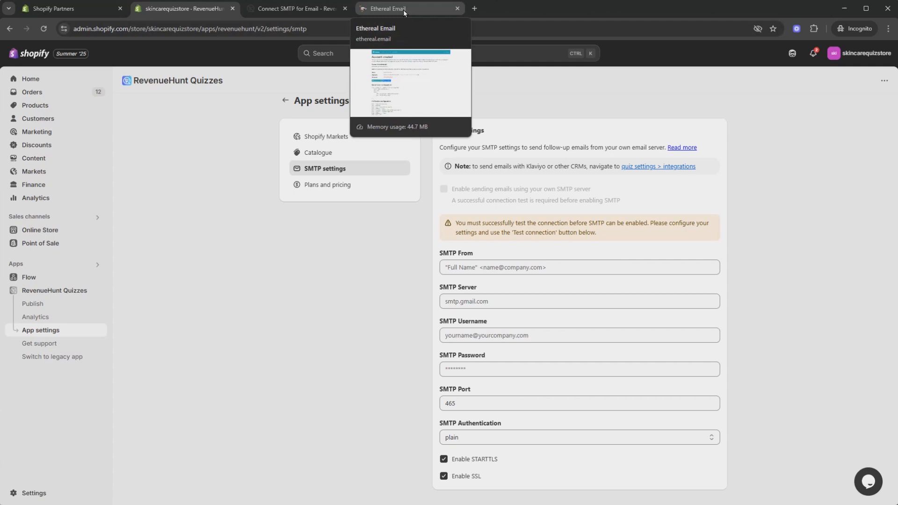
# Step: Set the SMTP From field to "Revenuehunt" followed by the Ethereal account's email address in angle brackets, copied from the Ethereal credentials page
pyautogui.click(403, 10)
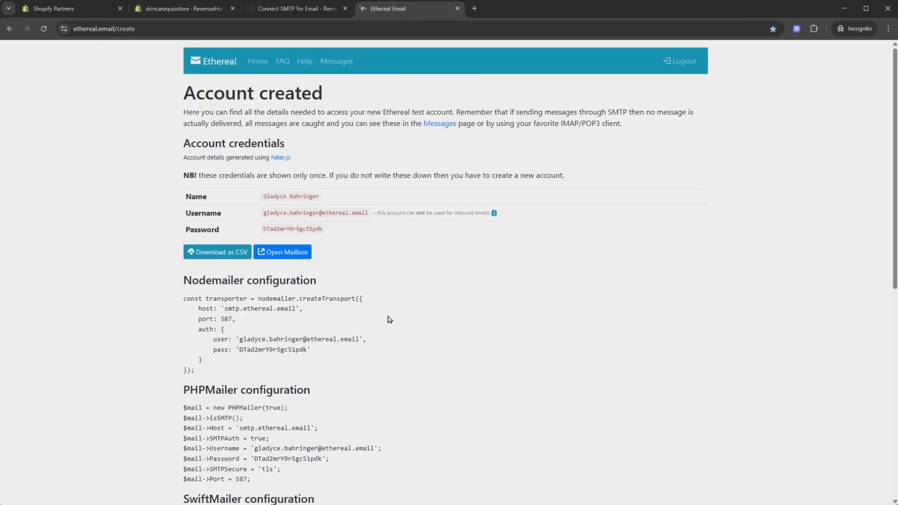
pyautogui.moveTo(263, 216); pyautogui.dragTo(369, 217)
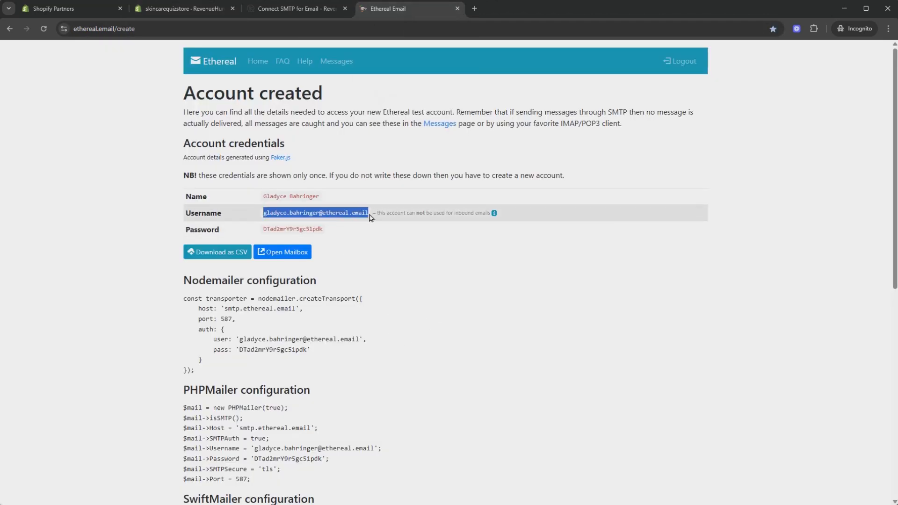
pyautogui.rightClick(348, 213)
pyautogui.click(355, 221)
pyautogui.click(179, 10)
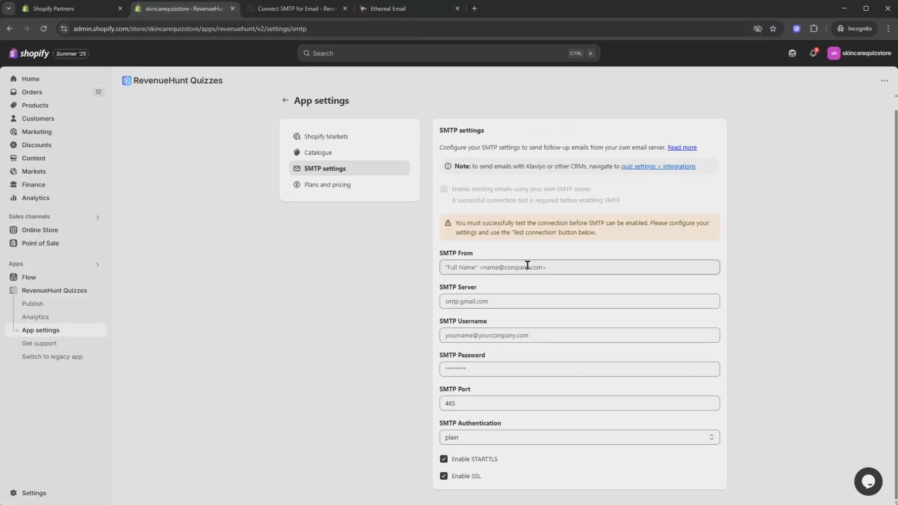
pyautogui.click(558, 270)
pyautogui.write('"Re')
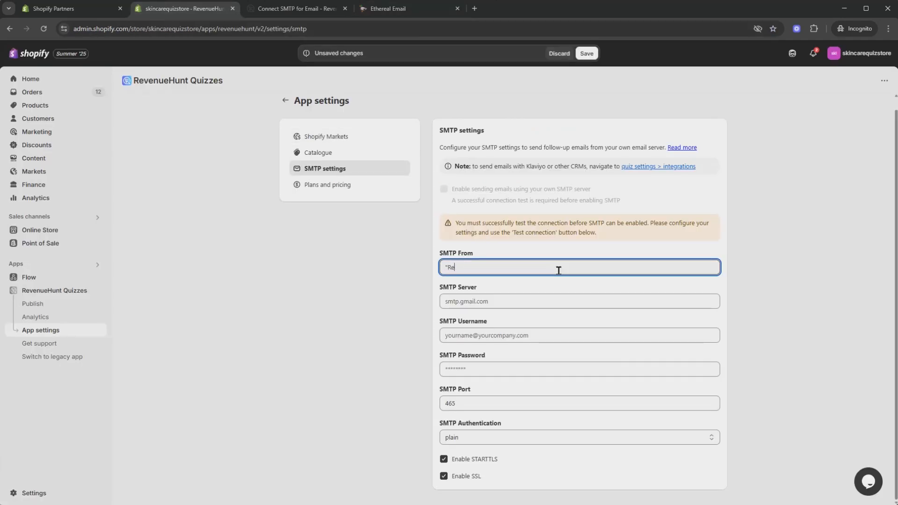
pyautogui.write('venuehunt')
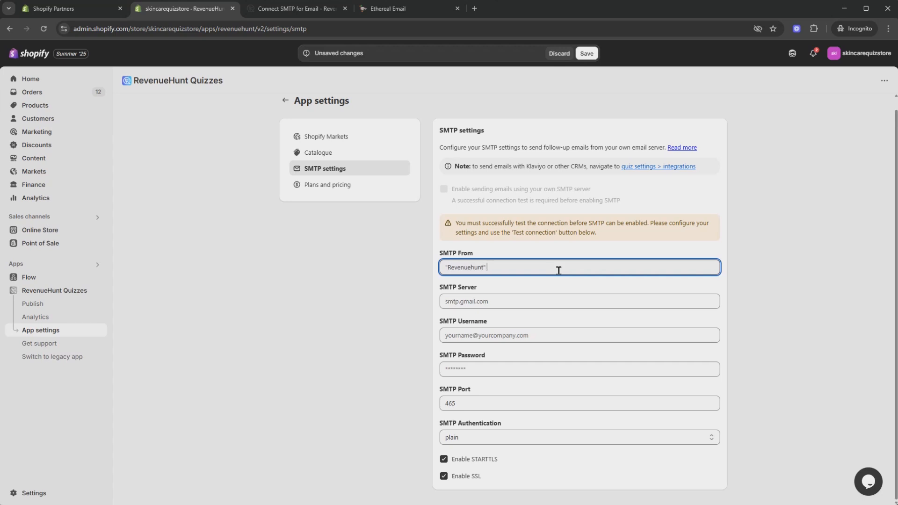
pyautogui.write('" <')
pyautogui.hotkey('ctrl', 'v')
pyautogui.write('>')
pyautogui.click(538, 286)
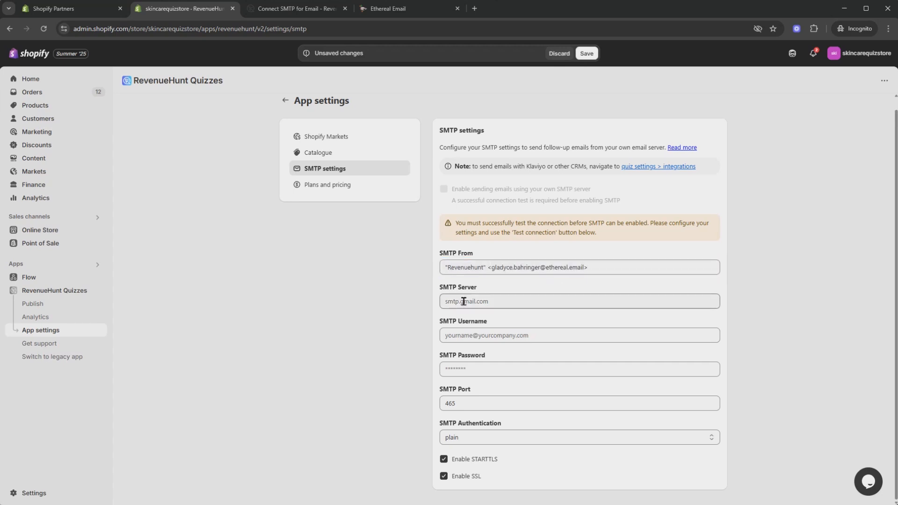
# Step: Copy the host from Ethereal's SMTP configuration and set the SMTP Server to smtp.ethereal.email
pyautogui.click(403, 9)
pyautogui.scroll(-6, 445, 251)
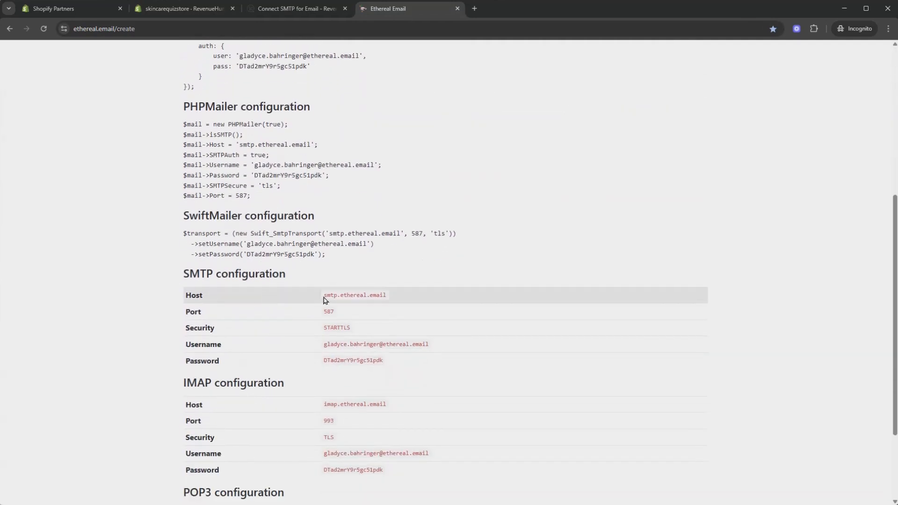
pyautogui.moveTo(324, 298); pyautogui.dragTo(390, 300)
pyautogui.rightClick(371, 295)
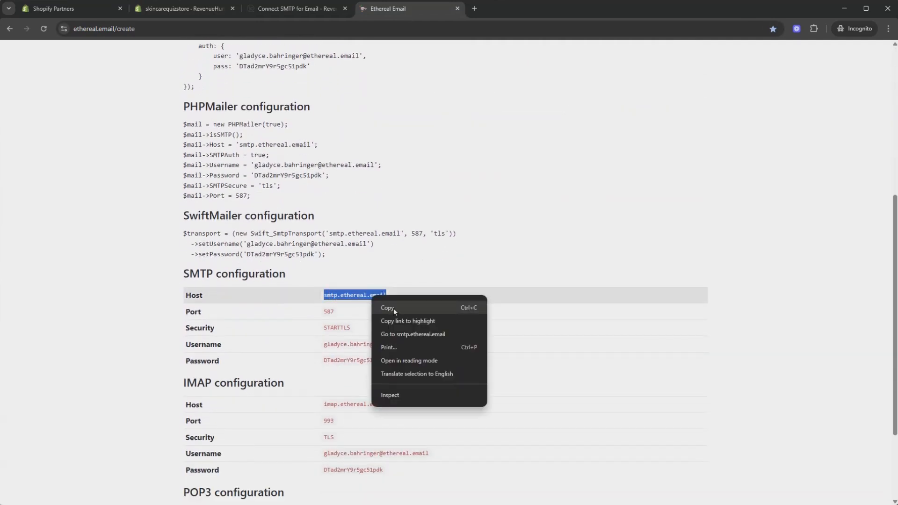
pyautogui.click(394, 308)
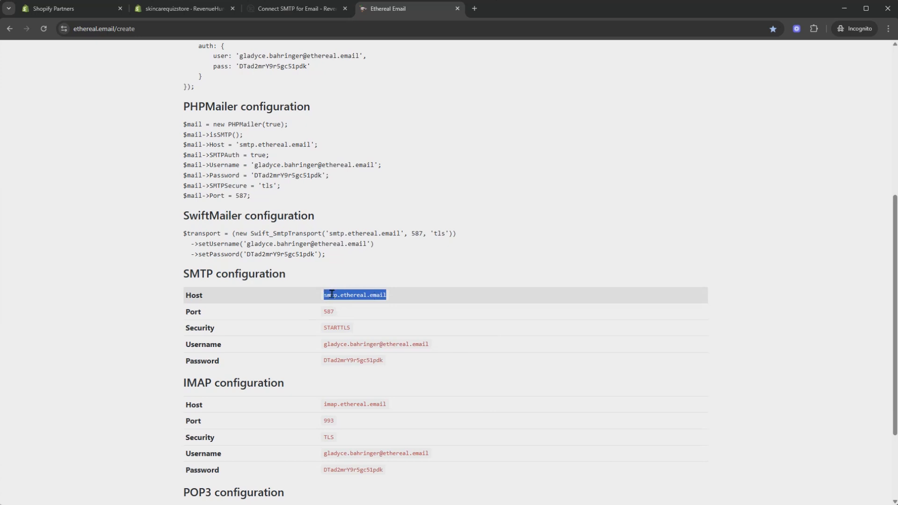
pyautogui.click(185, 8)
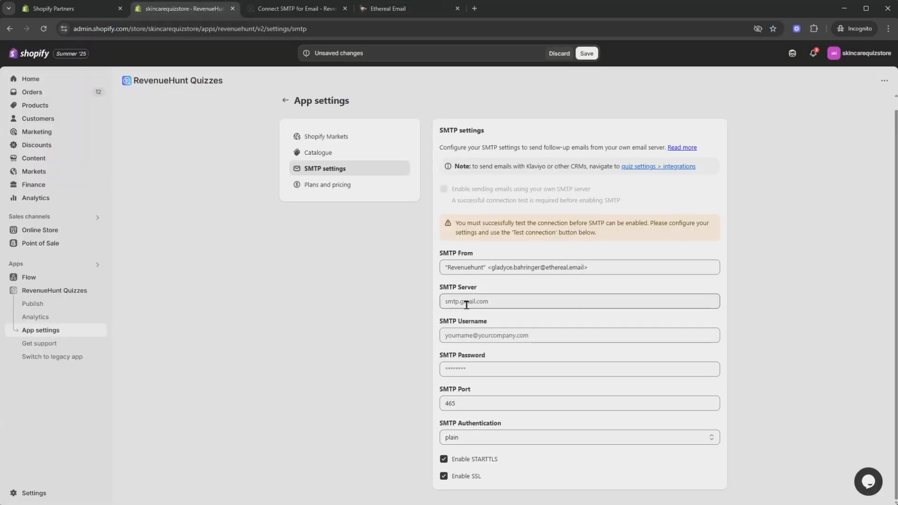
pyautogui.rightClick(468, 302)
pyautogui.click(495, 417)
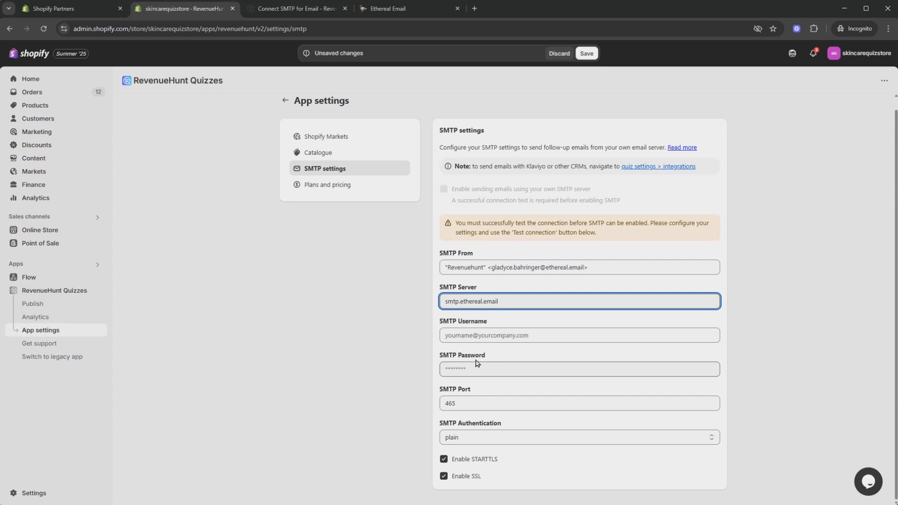
# Step: Copy the username from the Ethereal account credentials into the SMTP Username field
pyautogui.click(404, 12)
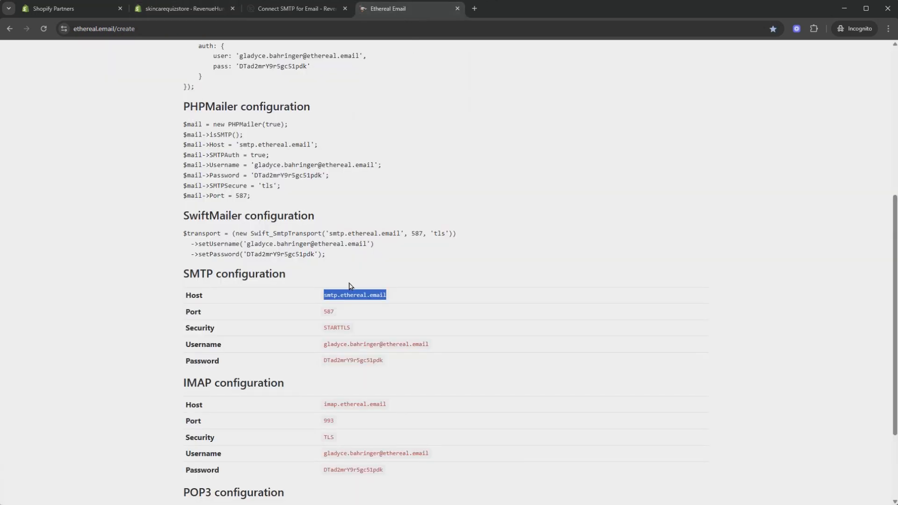
pyautogui.scroll(5, 346, 210)
pyautogui.moveTo(371, 214); pyautogui.dragTo(262, 213)
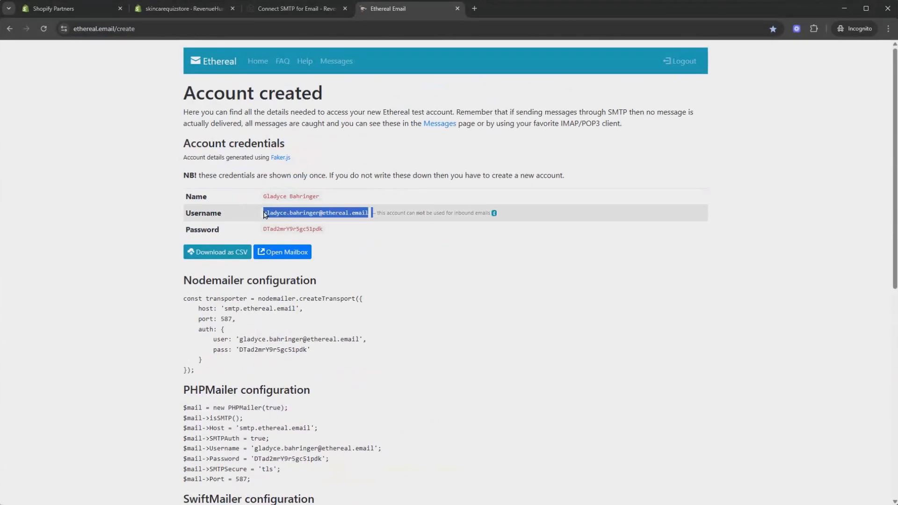
pyautogui.click(220, 9)
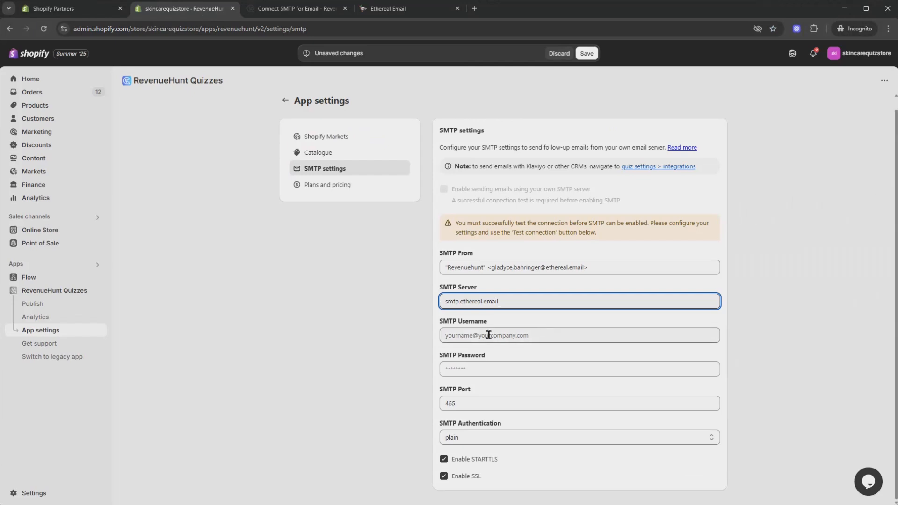
pyautogui.click(571, 335)
pyautogui.rightClick(516, 337)
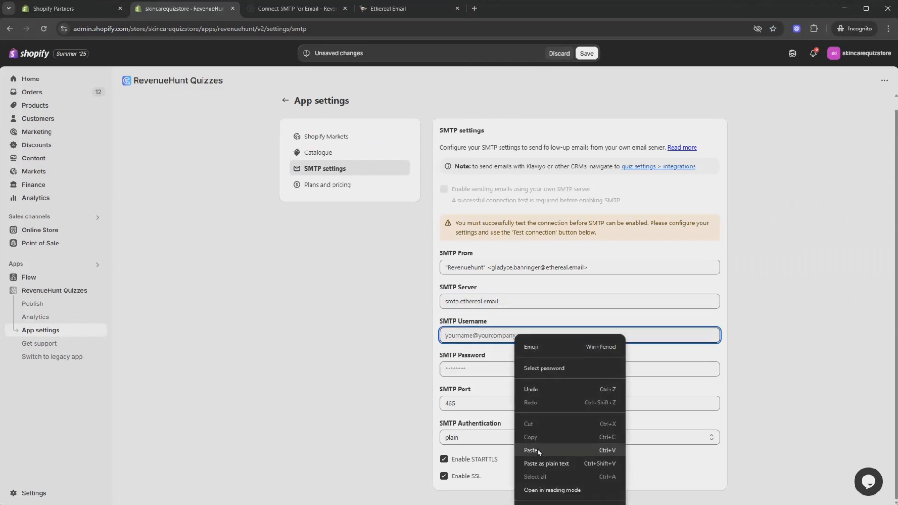
pyautogui.click(538, 449)
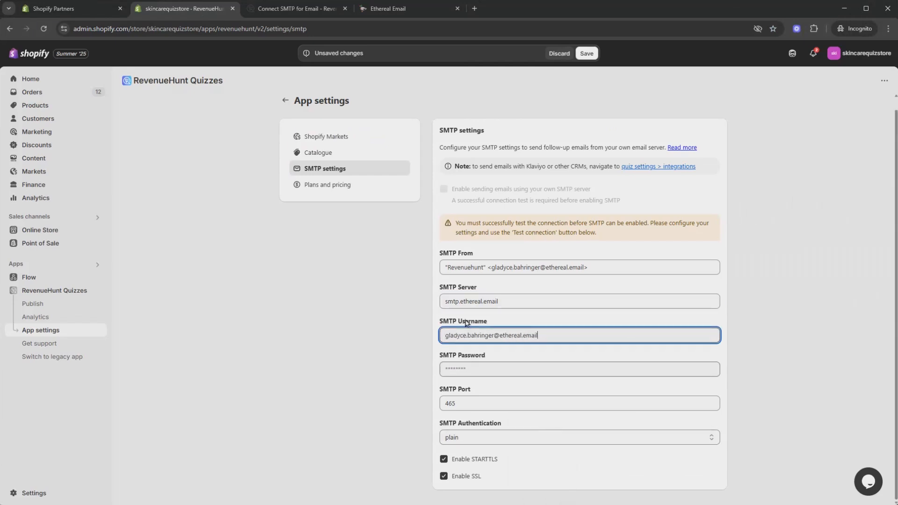
# Step: Copy the password from the Ethereal account credentials into the SMTP Password field
pyautogui.click(393, 8)
pyautogui.moveTo(260, 232); pyautogui.dragTo(322, 230)
pyautogui.rightClick(313, 229)
pyautogui.click(328, 233)
pyautogui.click(184, 8)
pyautogui.click(482, 368)
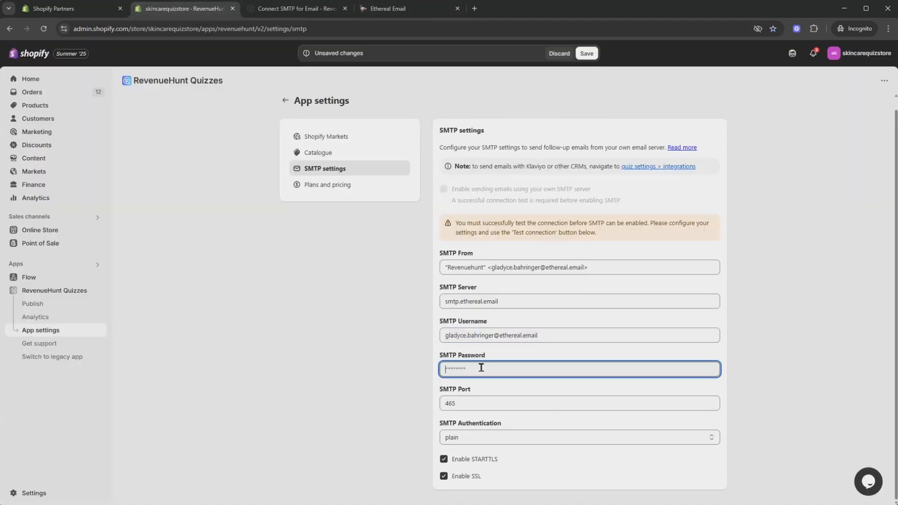
pyautogui.rightClick(481, 368)
pyautogui.click(514, 260)
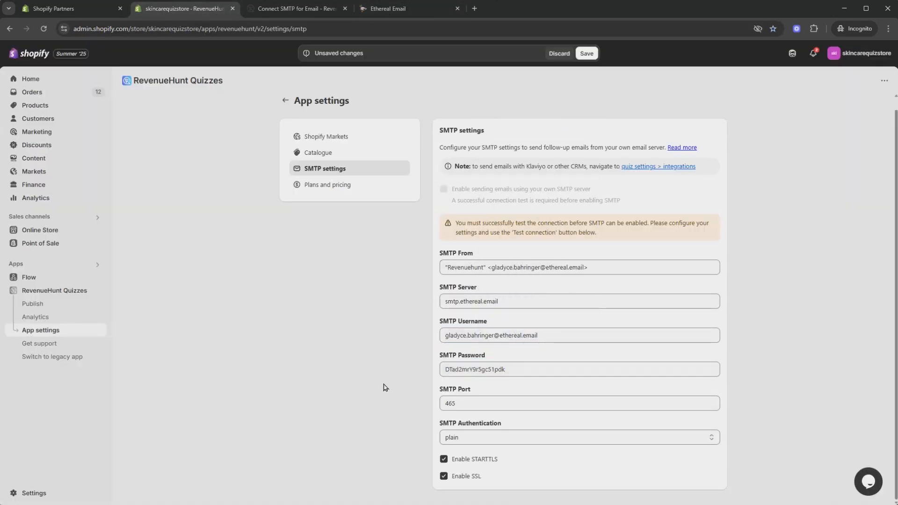
# Step: Copy port 587 from Ethereal's SMTP configuration and paste it over the default SMTP Port
pyautogui.click(395, 13)
pyautogui.scroll(-10, 307, 323)
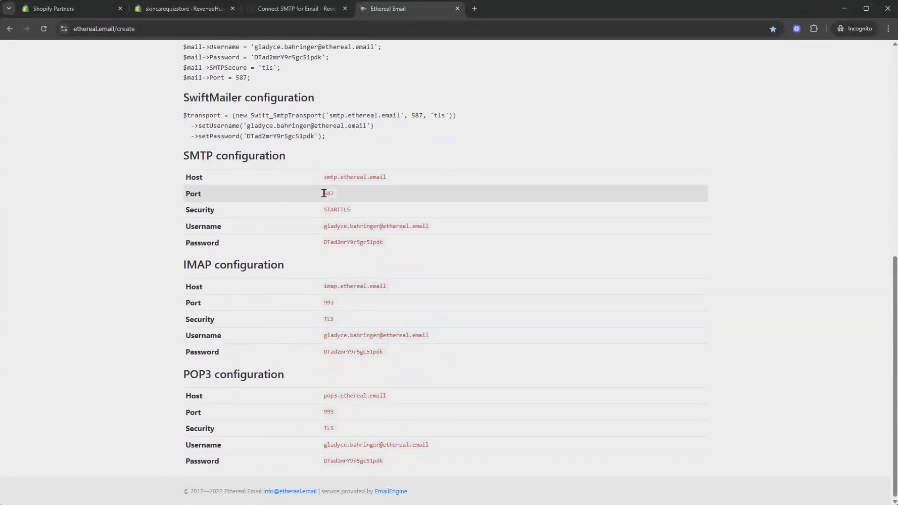
pyautogui.moveTo(324, 193); pyautogui.dragTo(341, 202)
pyautogui.rightClick(329, 193)
pyautogui.click(338, 204)
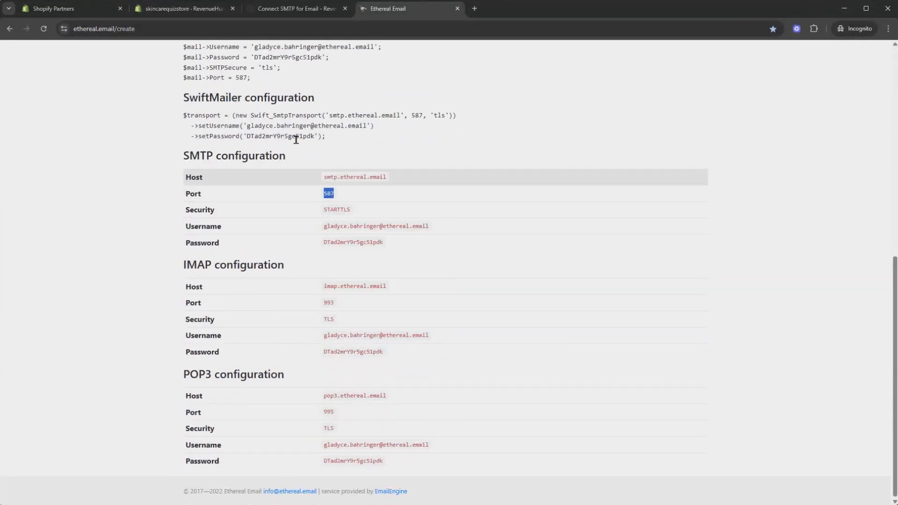
pyautogui.click(187, 10)
pyautogui.doubleClick(451, 403)
pyautogui.rightClick(450, 403)
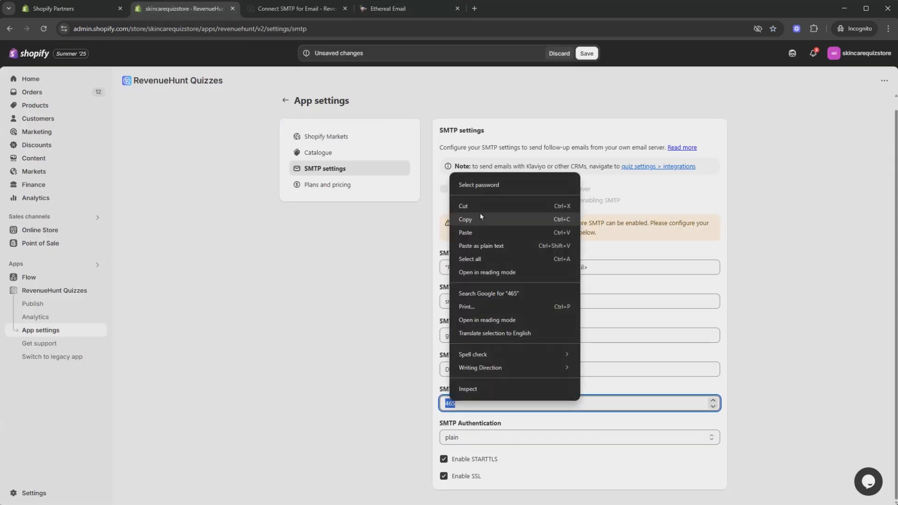
pyautogui.click(466, 233)
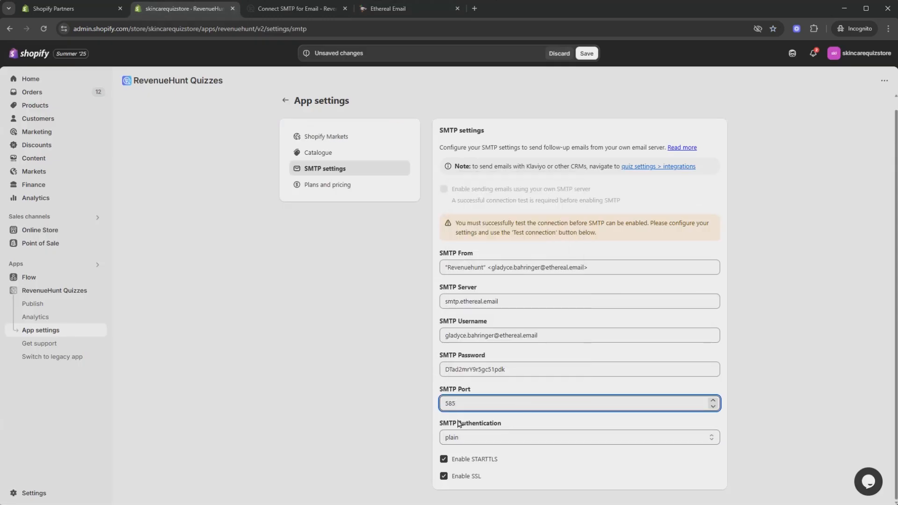
# Step: Keep plain authentication and STARTTLS as Ethereal's security setting requires, disable SSL, and save the SMTP settings
pyautogui.click(478, 438)
pyautogui.click(467, 463)
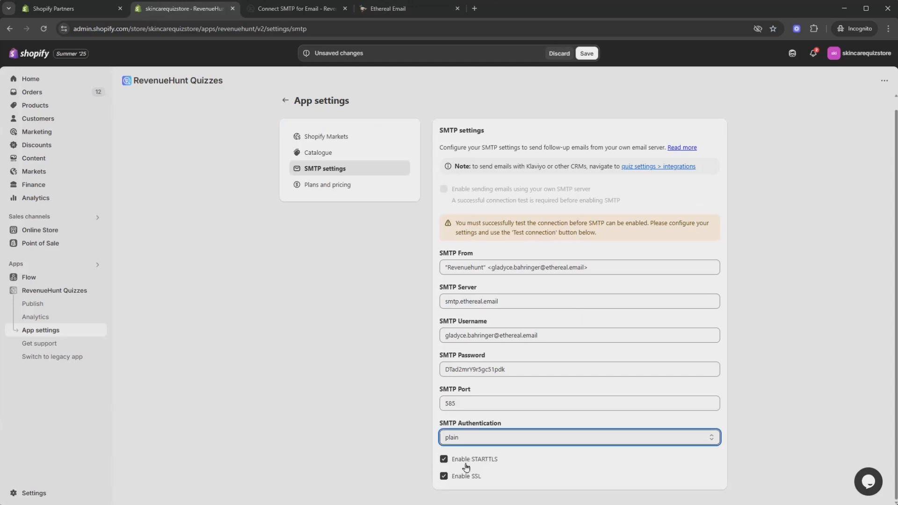
pyautogui.click(415, 8)
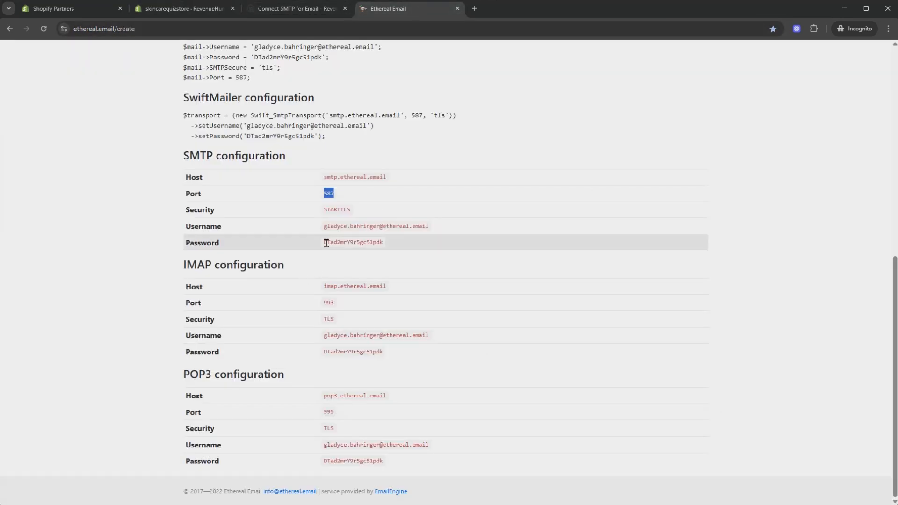
pyautogui.doubleClick(324, 211)
pyautogui.click(175, 9)
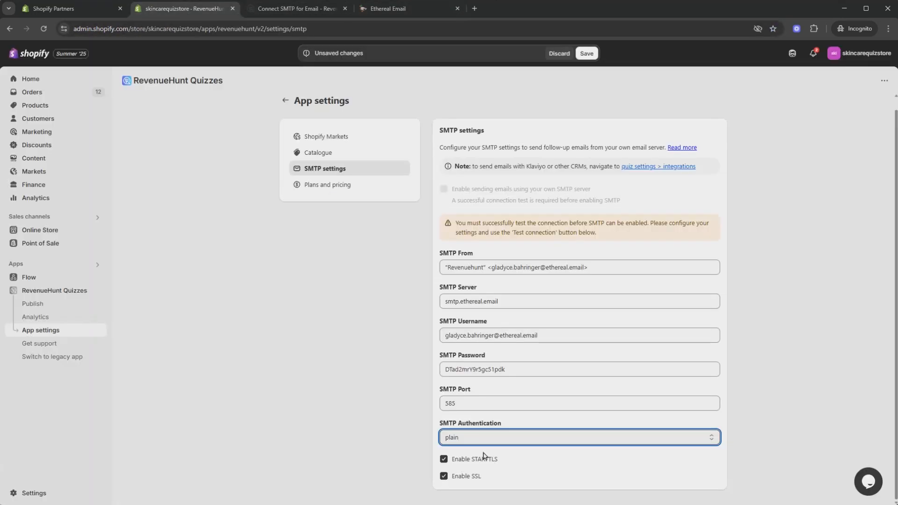
pyautogui.click(446, 477)
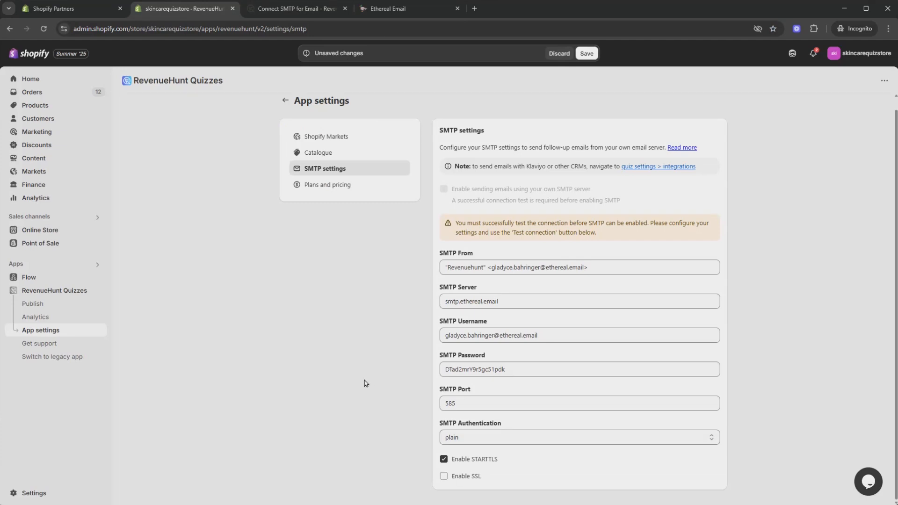
pyautogui.click(591, 55)
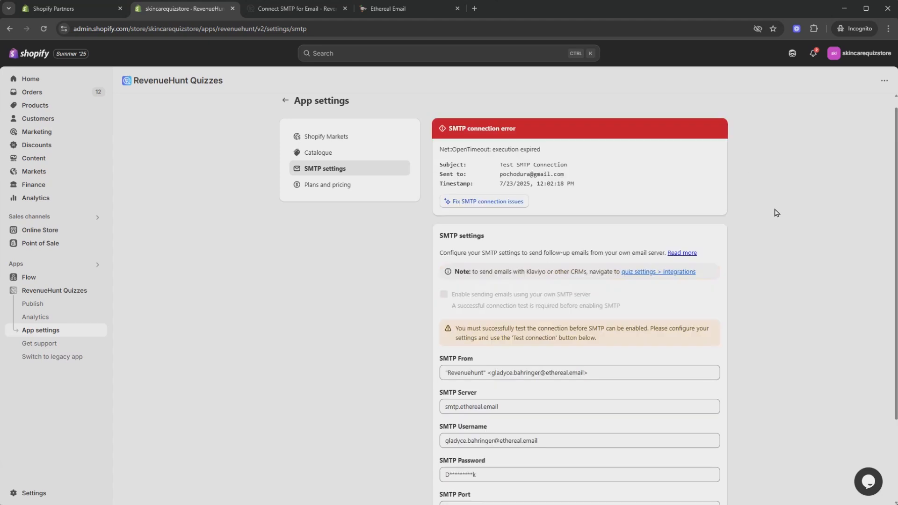
# Step: Recheck Ethereal's SMTP configuration and correct the SMTP Port to 587
pyautogui.scroll(-3, 616, 146)
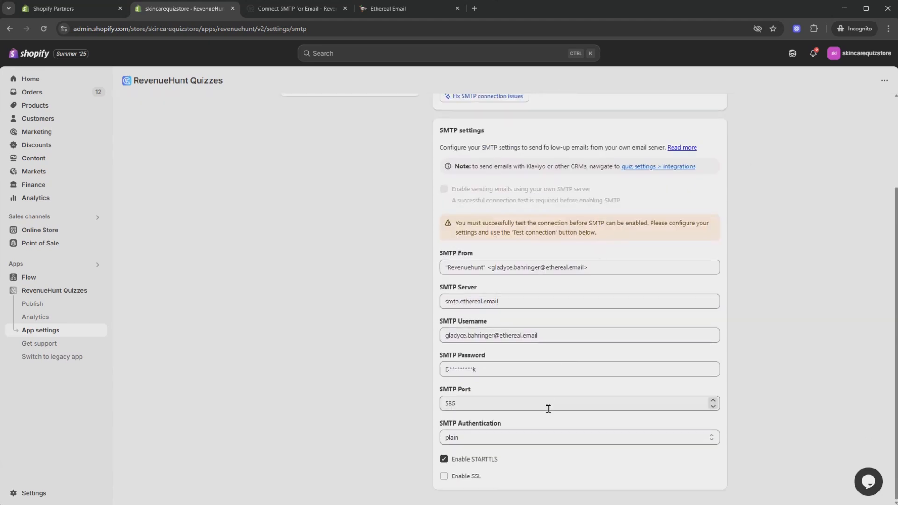
pyautogui.click(407, 8)
pyautogui.scroll(4, 327, 325)
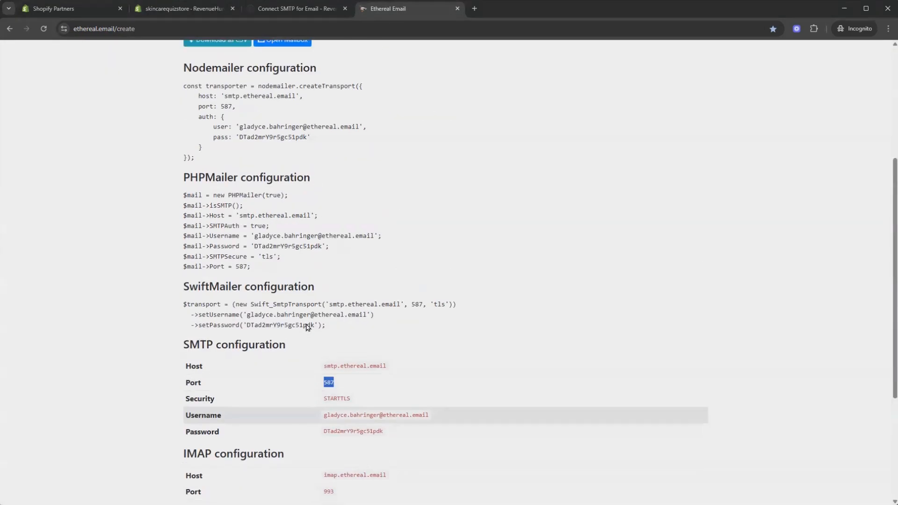
pyautogui.scroll(5, 307, 327)
pyautogui.scroll(-8, 397, 315)
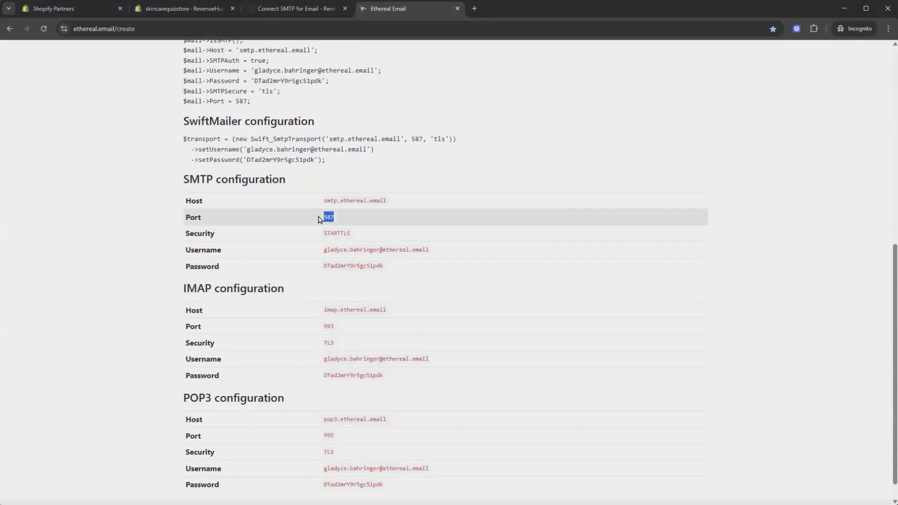
pyautogui.rightClick(319, 220)
pyautogui.click(356, 228)
pyautogui.click(184, 9)
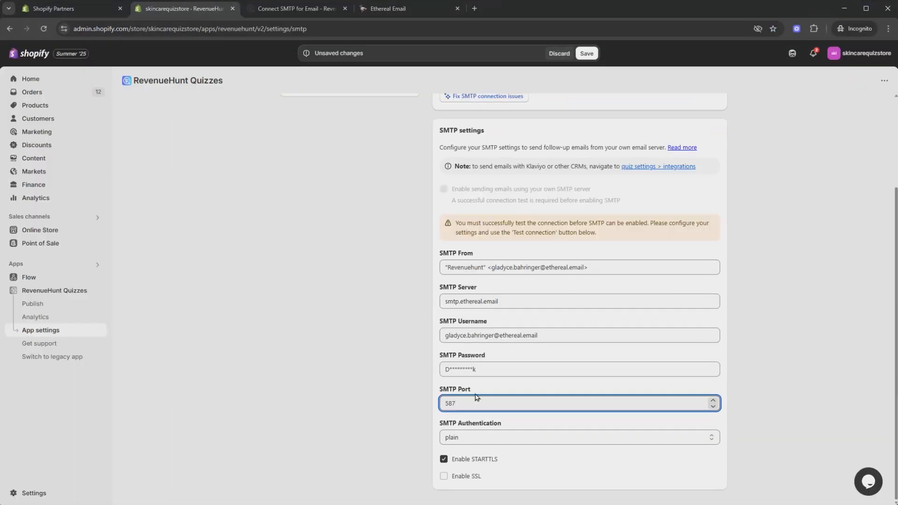
pyautogui.doubleClick(450, 403)
pyautogui.rightClick(450, 403)
pyautogui.click(475, 242)
pyautogui.click(301, 387)
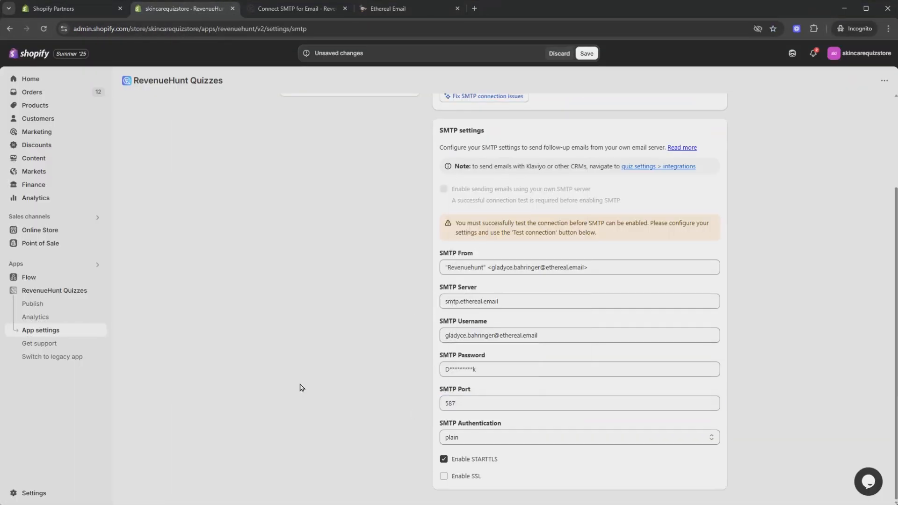
# Step: Look over the SMTP settings once more and save them with the corrected port
pyautogui.scroll(3, 301, 388)
pyautogui.scroll(-3, 301, 388)
pyautogui.scroll(3, 301, 388)
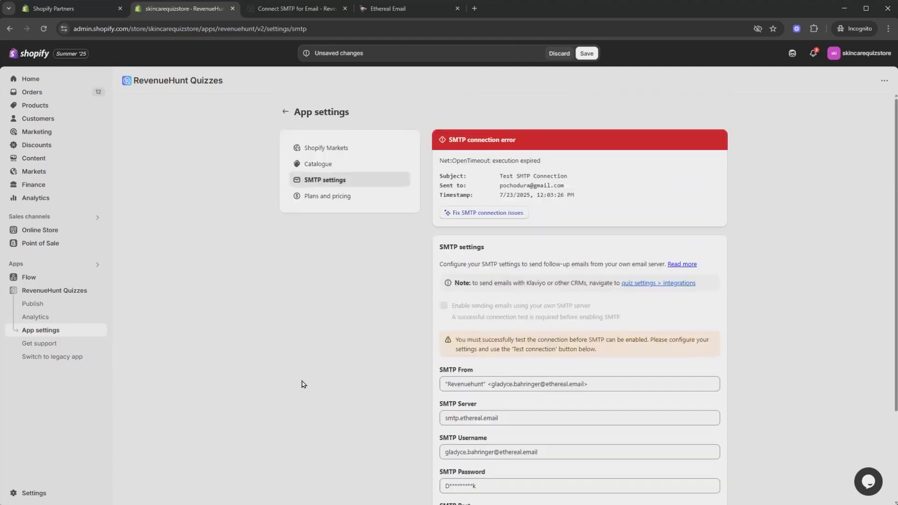
pyautogui.click(587, 53)
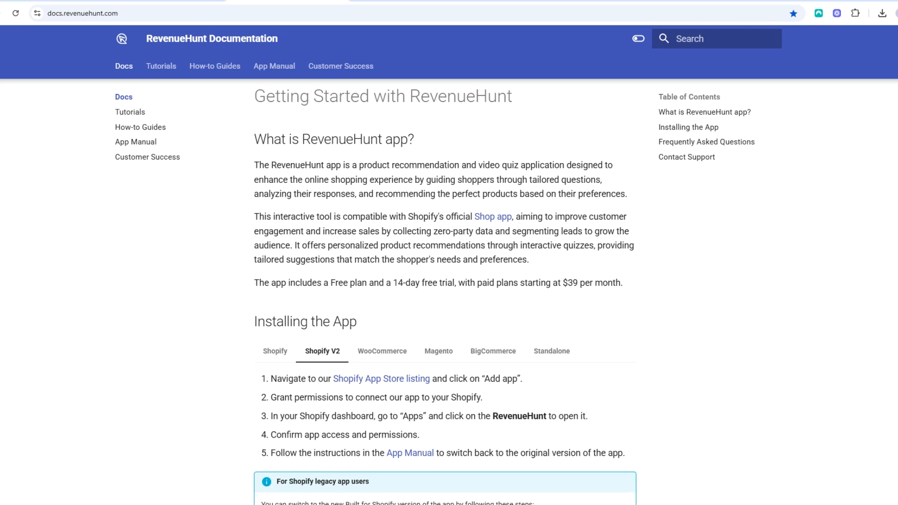
# Step: Look through the Getting Started page of the RevenueHunt documentation, including its frequently asked questions
pyautogui.scroll(-10, 436, 295)
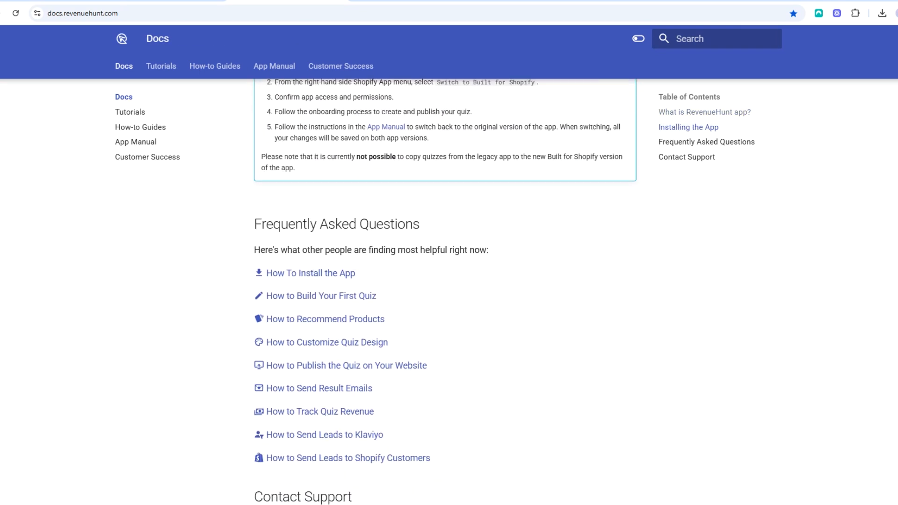
pyautogui.scroll(-2, 449, 290)
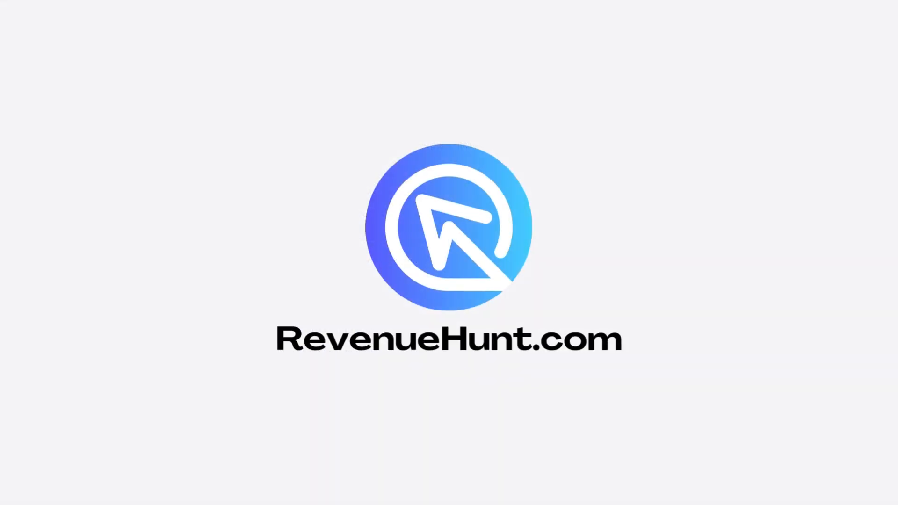